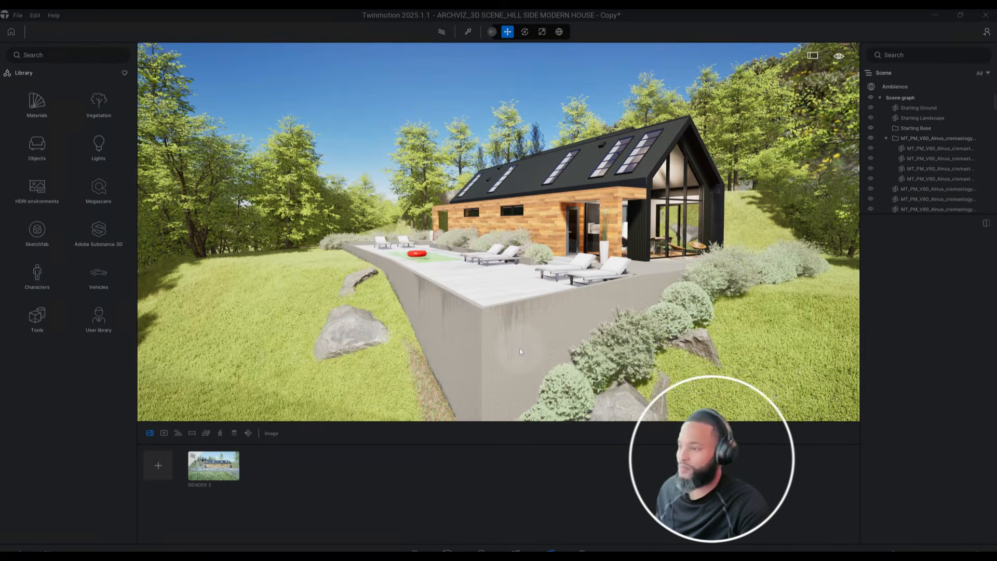
# Step: Examine the hillside house's terrace, the sandstone rocks and the spaced shrubs along the retaining wall from several angles
pyautogui.scroll(5, 520, 348)
pyautogui.scroll(-4, 519, 348)
pyautogui.scroll(-2, 518, 350)
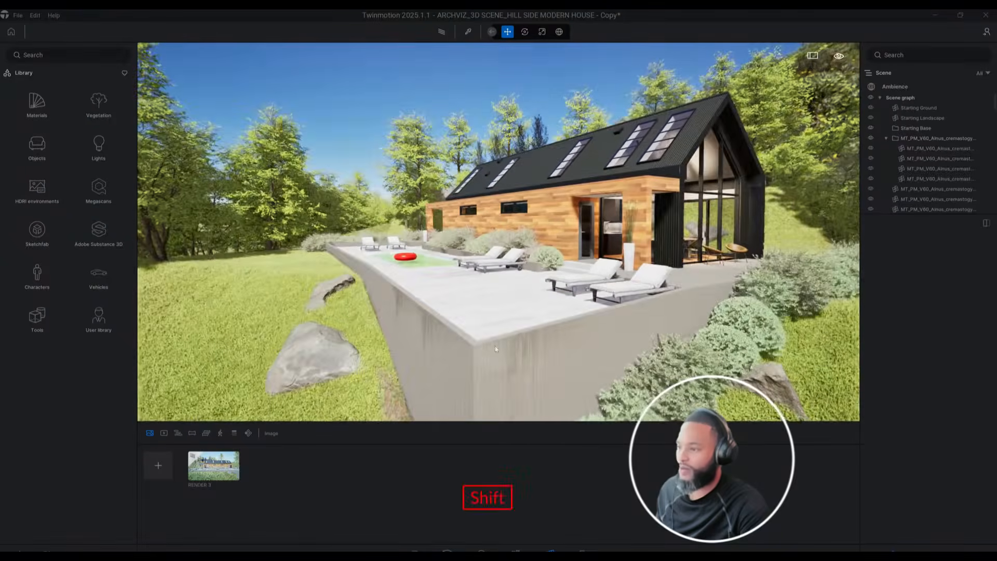
pyautogui.keyDown('shift'); pyautogui.moveTo(494, 346); pyautogui.dragTo(541, 345, button='middle'); pyautogui.keyUp('shift')
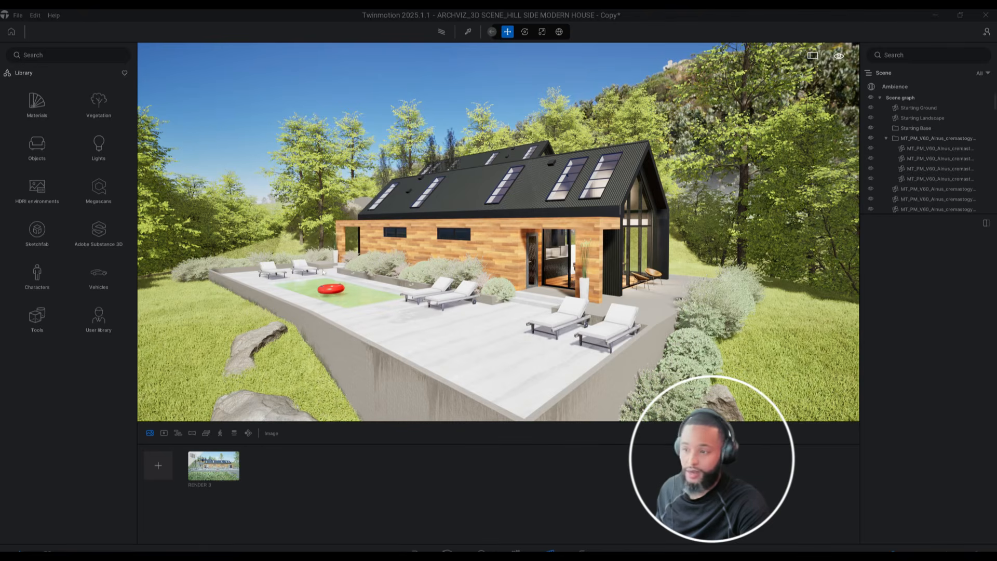
pyautogui.press('s')
pyautogui.press('q')
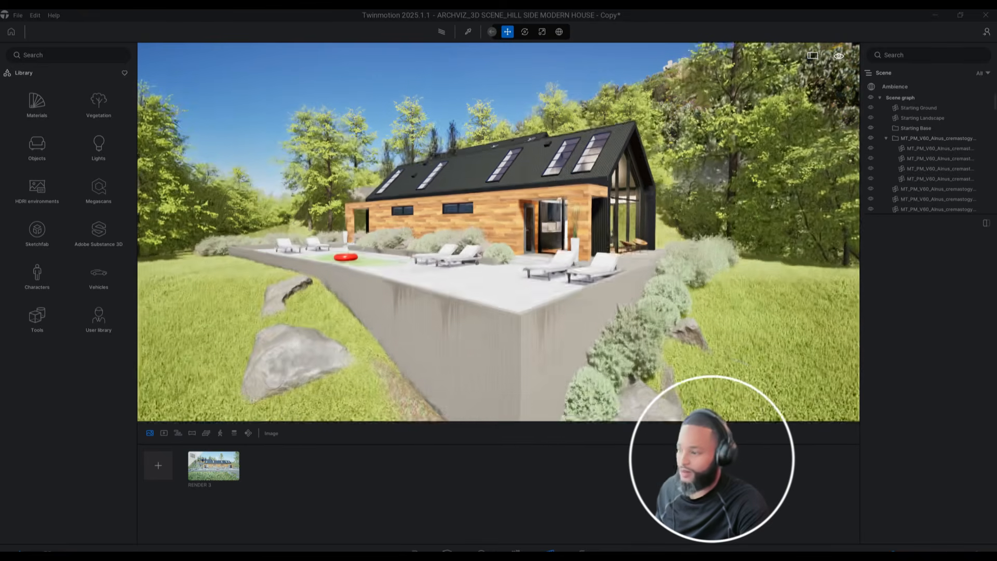
pyautogui.click(323, 334)
pyautogui.press('s')
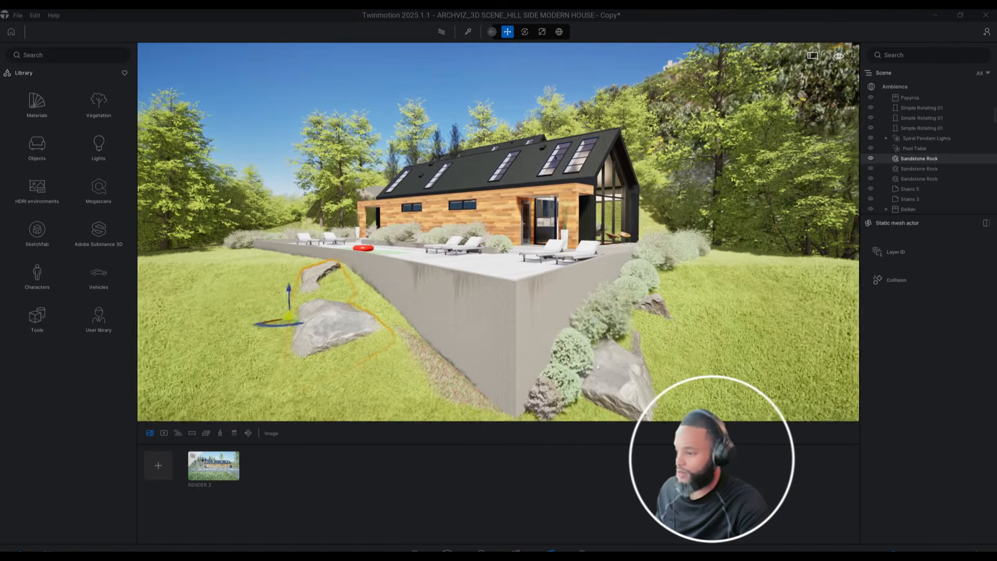
pyautogui.click(604, 369)
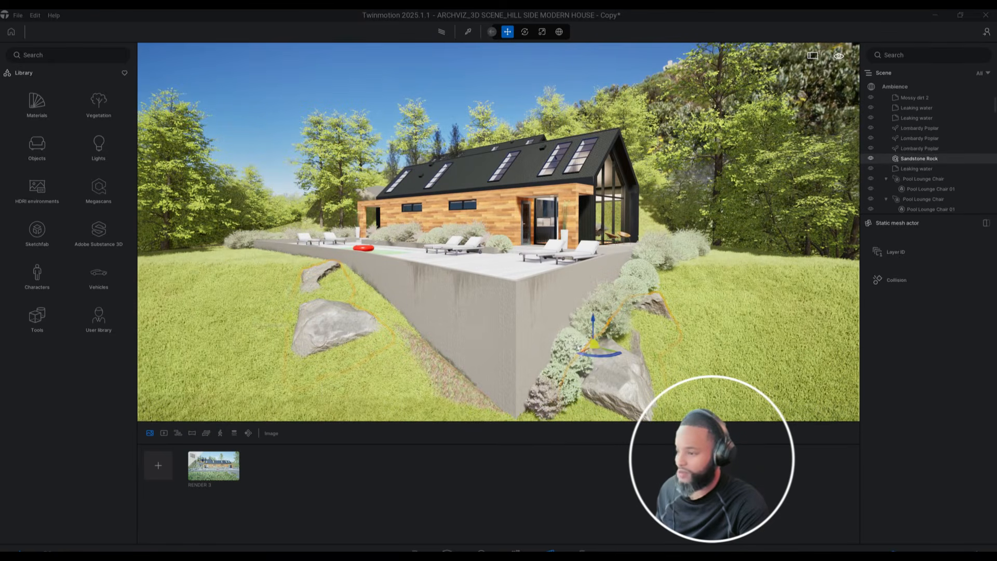
pyautogui.click(579, 348)
pyautogui.keyDown('shift'); pyautogui.moveTo(613, 323); pyautogui.dragTo(581, 321, button='middle'); pyautogui.keyUp('shift')
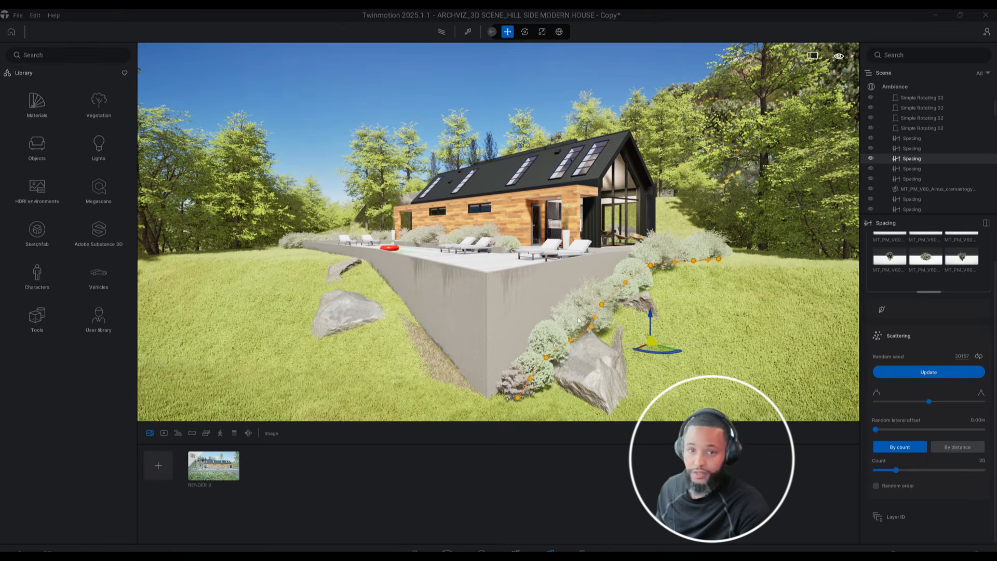
pyautogui.moveTo(463, 288); pyautogui.dragTo(472, 300, button='middle')
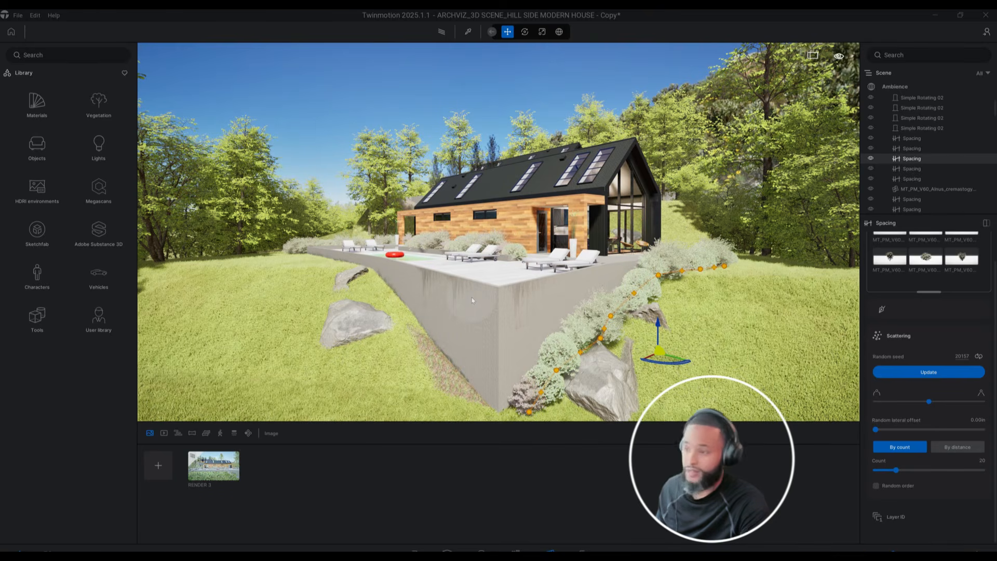
# Step: Inspect the glazed gable end, backyard chairs and potted papyrus, and look through the library's light types
pyautogui.press('d')
pyautogui.press('w')
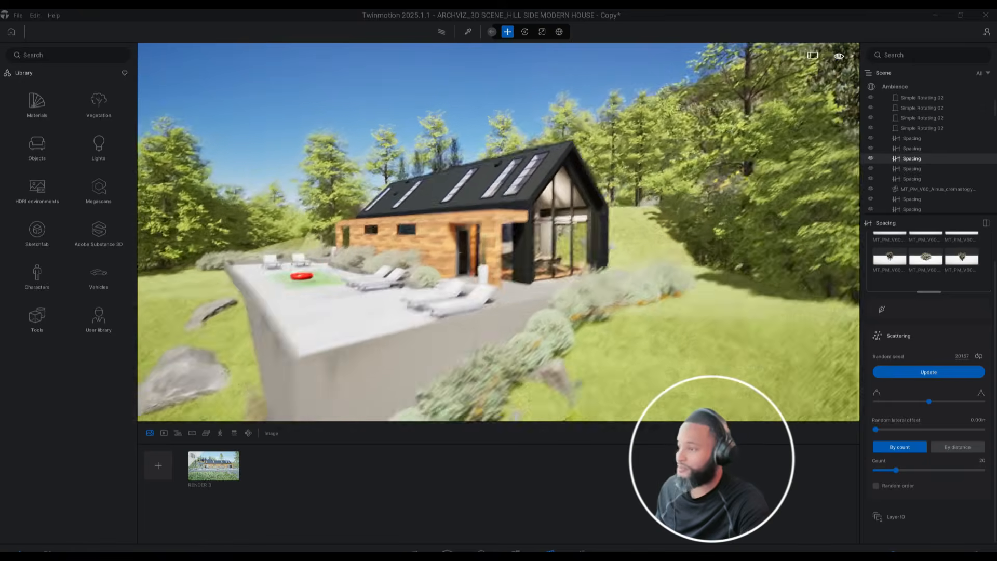
pyautogui.keyDown('shift'); pyautogui.moveTo(532, 313); pyautogui.dragTo(530, 354, button='middle'); pyautogui.keyUp('shift')
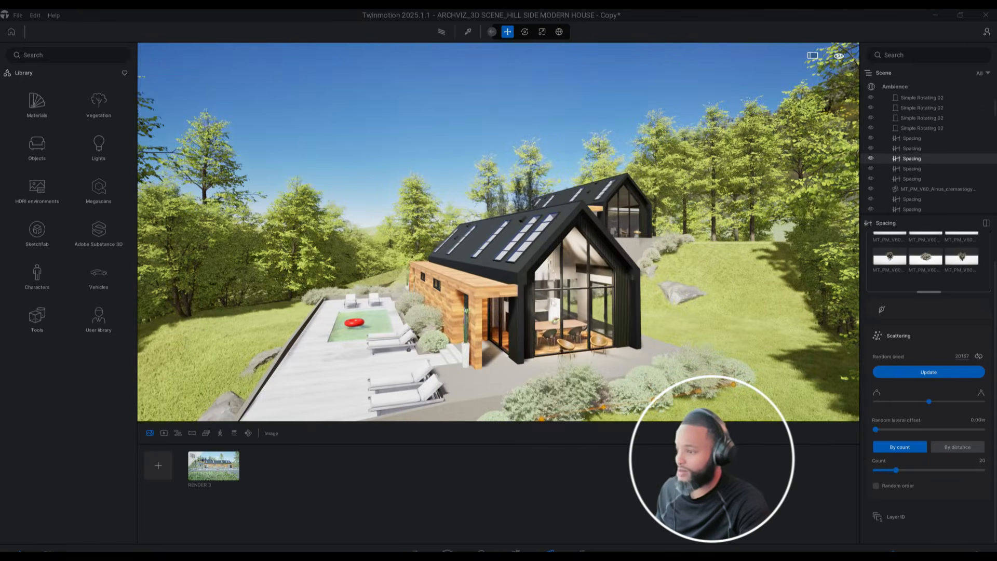
pyautogui.moveTo(519, 300); pyautogui.dragTo(541, 295, button='middle')
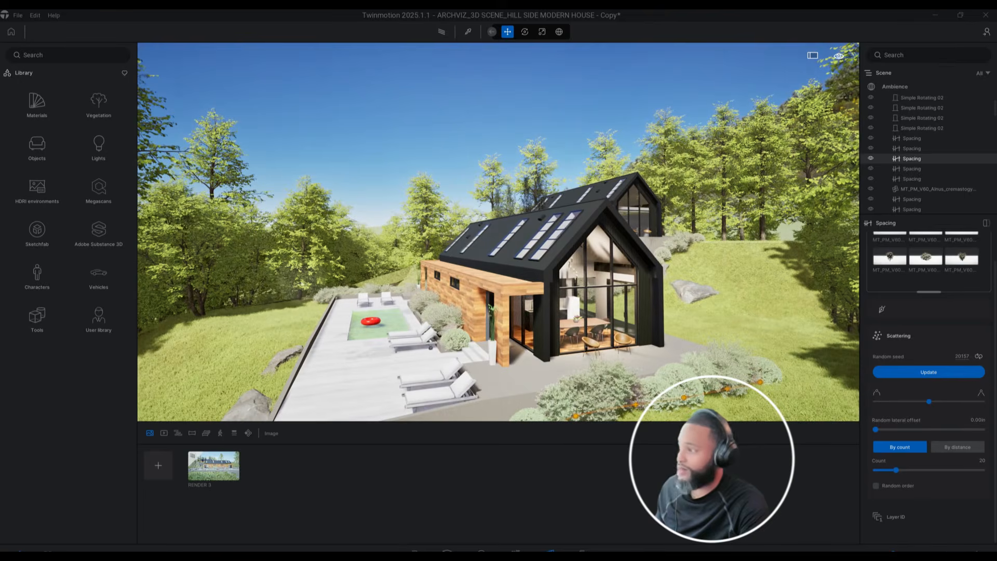
pyautogui.click(101, 145)
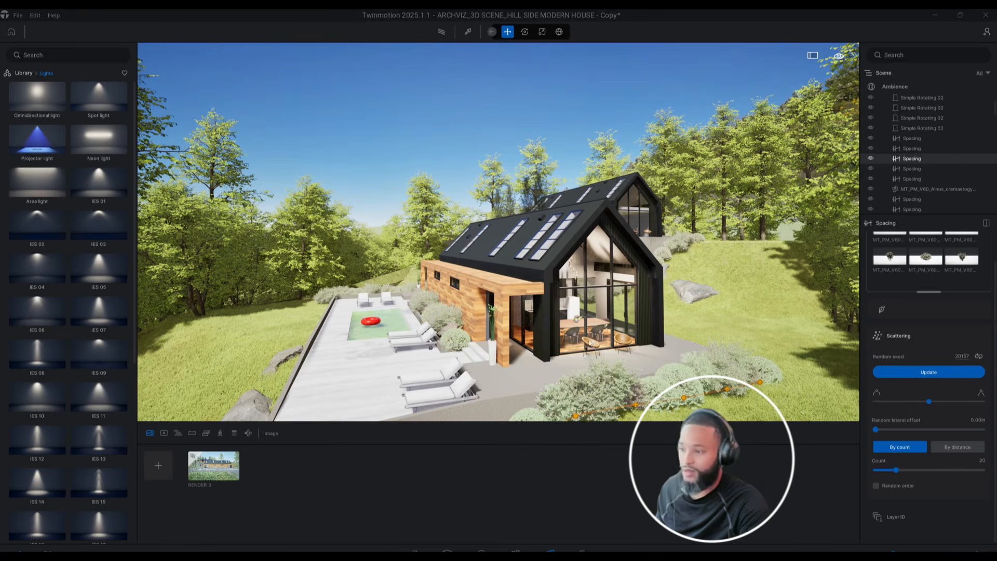
pyautogui.scroll(4, 593, 337)
pyautogui.click(587, 331)
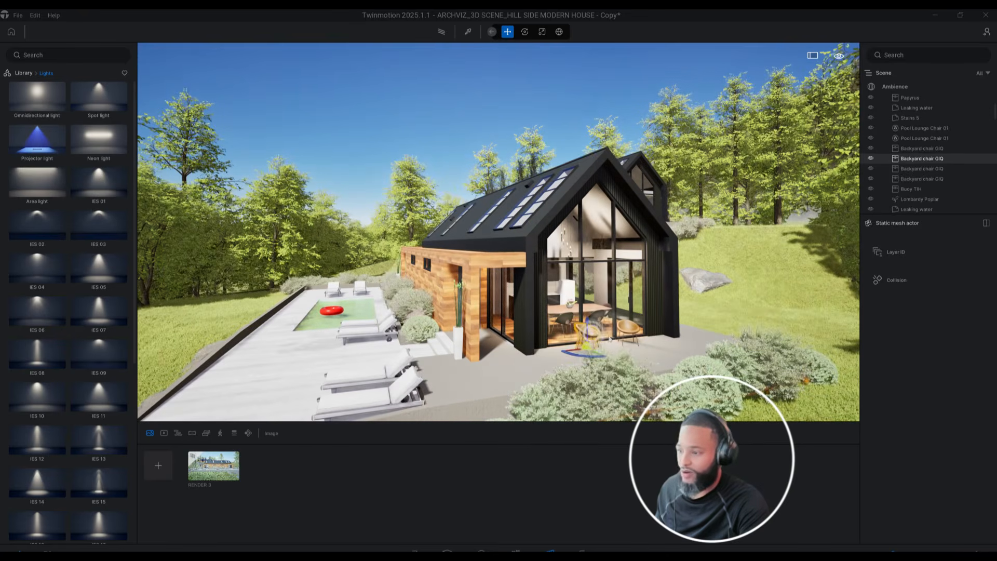
pyautogui.click(626, 333)
pyautogui.keyDown('shift'); pyautogui.moveTo(582, 331); pyautogui.dragTo(598, 358, button='middle'); pyautogui.keyUp('shift')
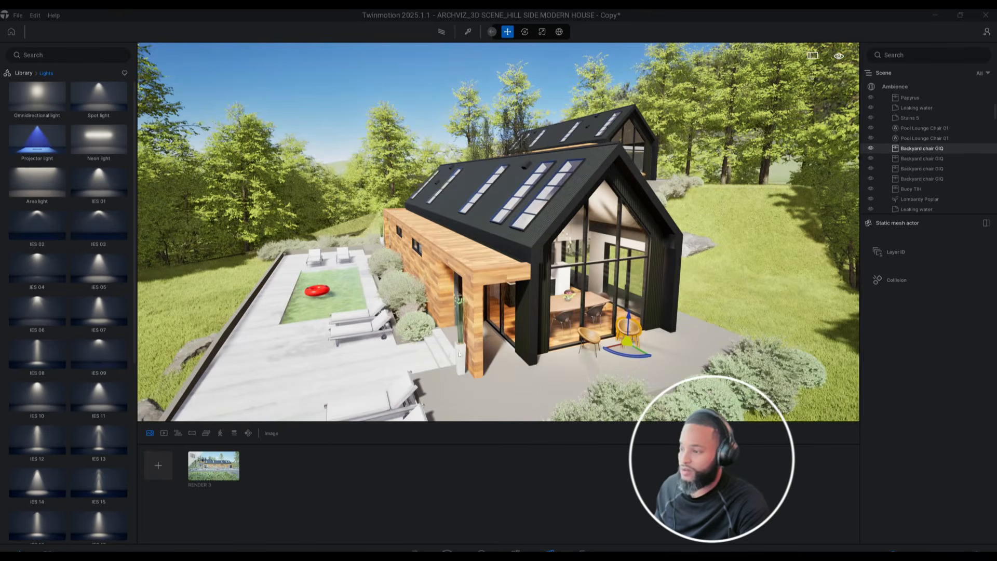
pyautogui.click(461, 344)
pyautogui.moveTo(489, 341); pyautogui.dragTo(575, 336, button='middle')
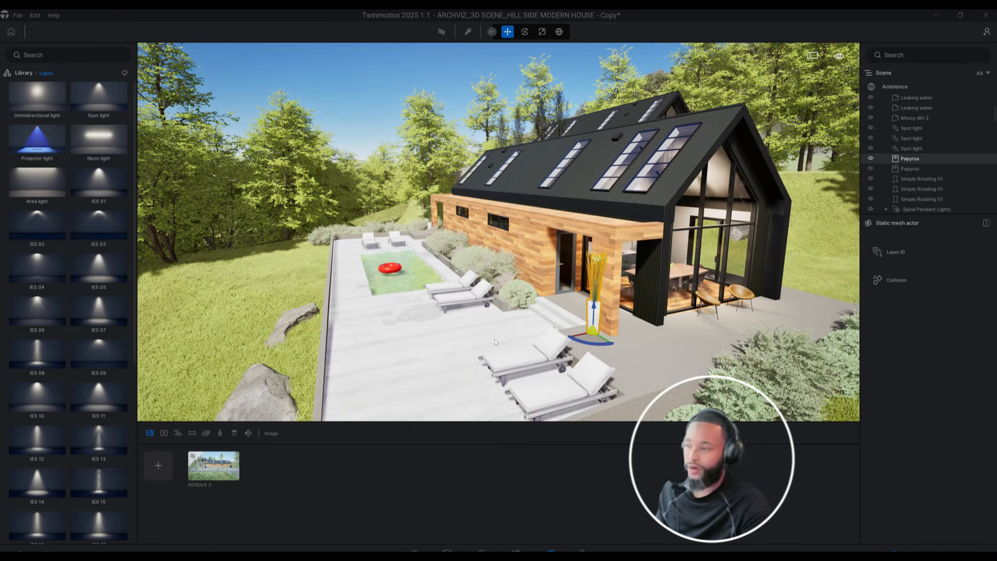
# Step: Review the pool terrace, the long timber facade and the sandstone rock on the lawn from high and low viewpoints
pyautogui.click(21, 74)
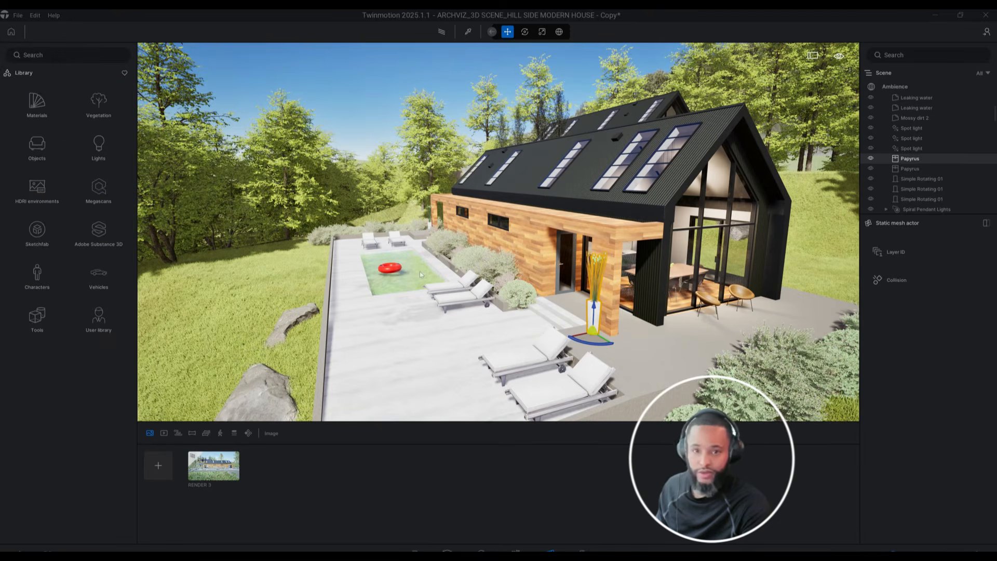
pyautogui.moveTo(420, 271); pyautogui.dragTo(518, 291, button='middle')
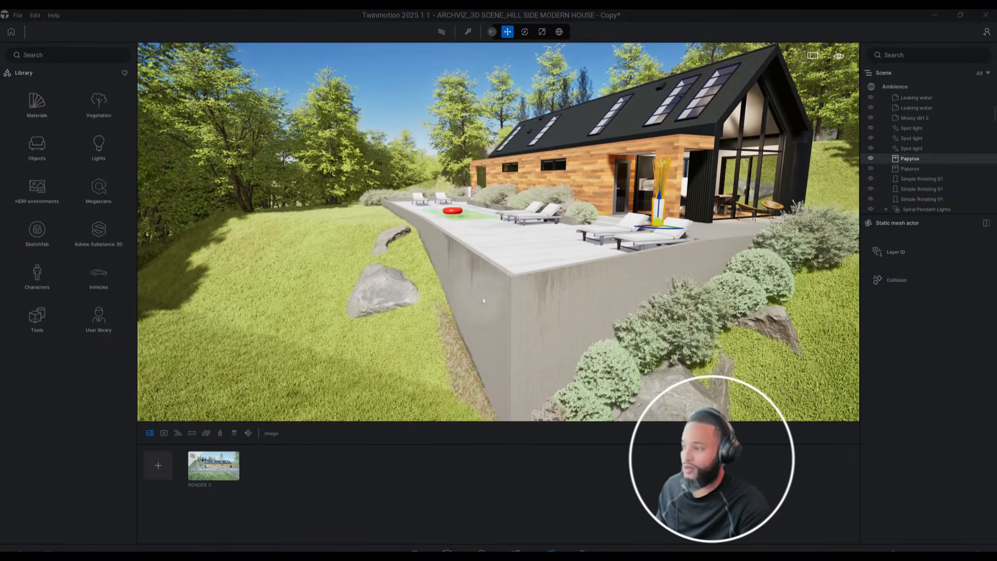
pyautogui.moveTo(397, 284); pyautogui.dragTo(437, 276, button='middle')
pyautogui.click(437, 274)
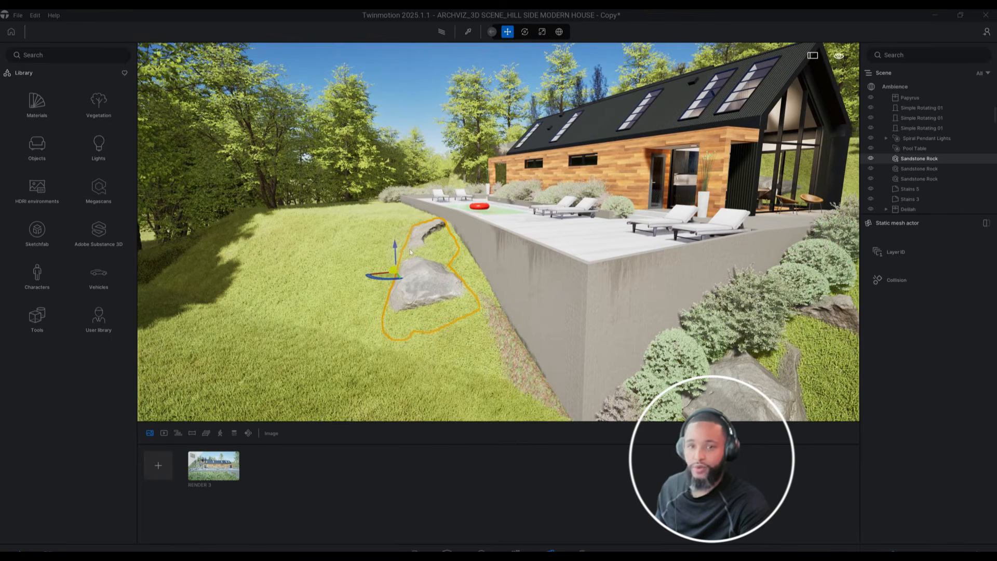
pyautogui.moveTo(410, 252); pyautogui.dragTo(289, 367, button='middle')
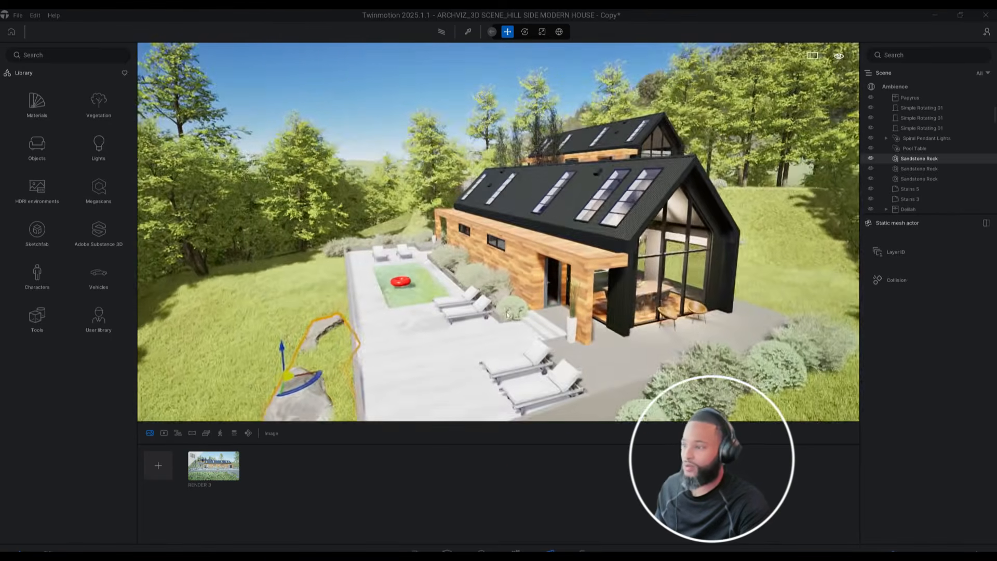
pyautogui.keyDown('shift'); pyautogui.moveTo(411, 300); pyautogui.dragTo(583, 305, button='middle'); pyautogui.keyUp('shift')
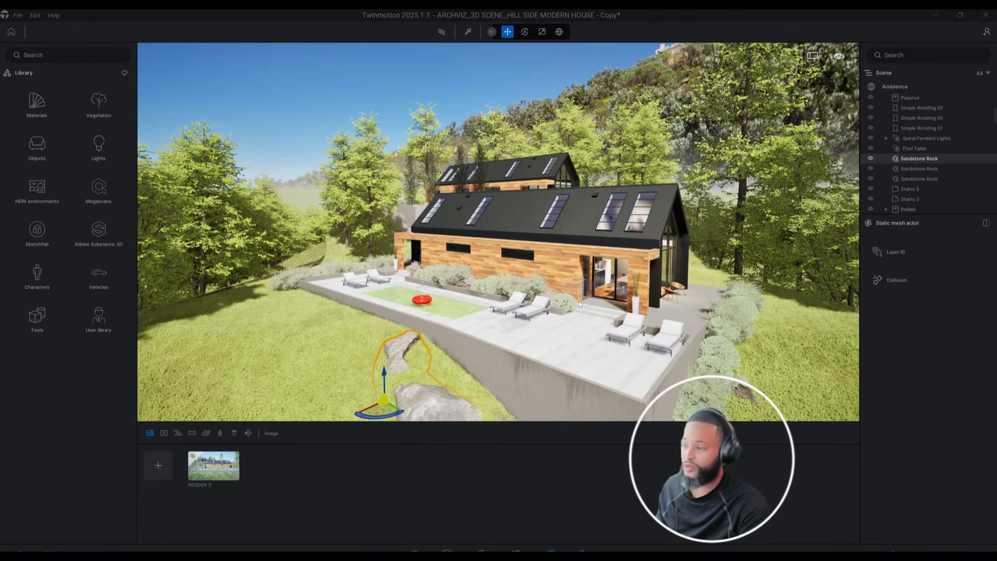
pyautogui.moveTo(578, 301); pyautogui.dragTo(508, 272, button='middle')
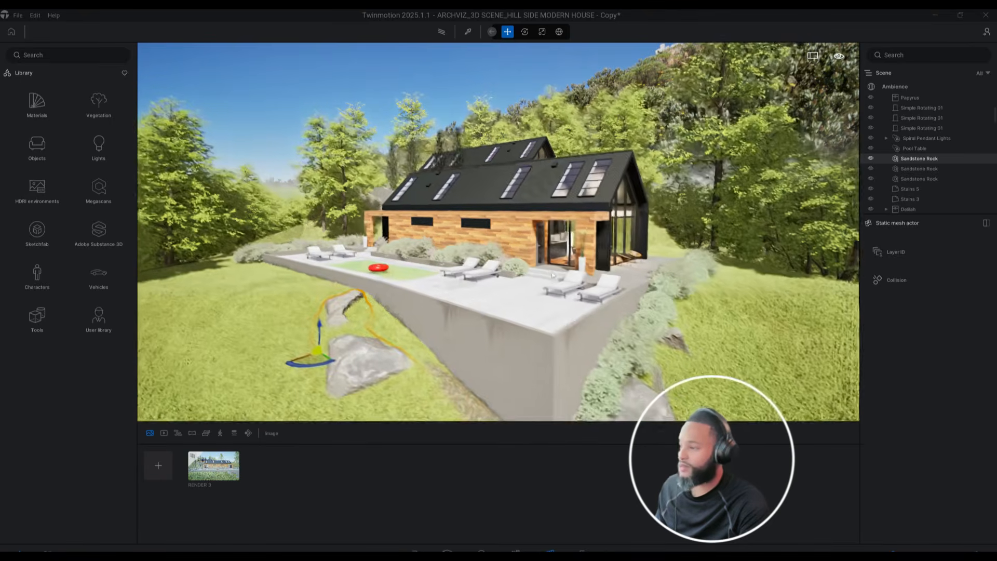
pyautogui.scroll(2, 543, 278)
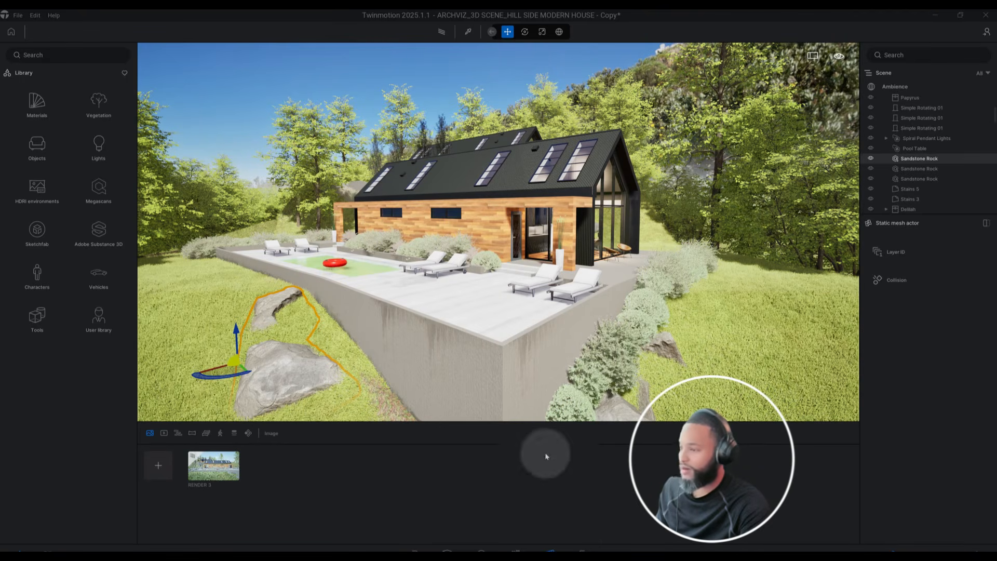
pyautogui.moveTo(497, 366); pyautogui.dragTo(655, 337, button='middle')
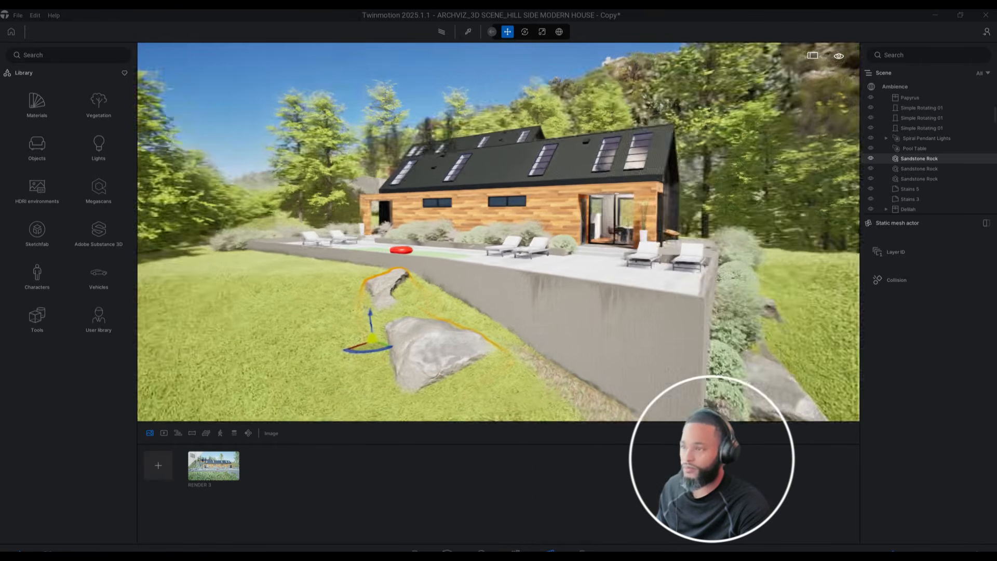
pyautogui.keyDown('shift'); pyautogui.moveTo(537, 360); pyautogui.dragTo(565, 357, button='middle'); pyautogui.keyUp('shift')
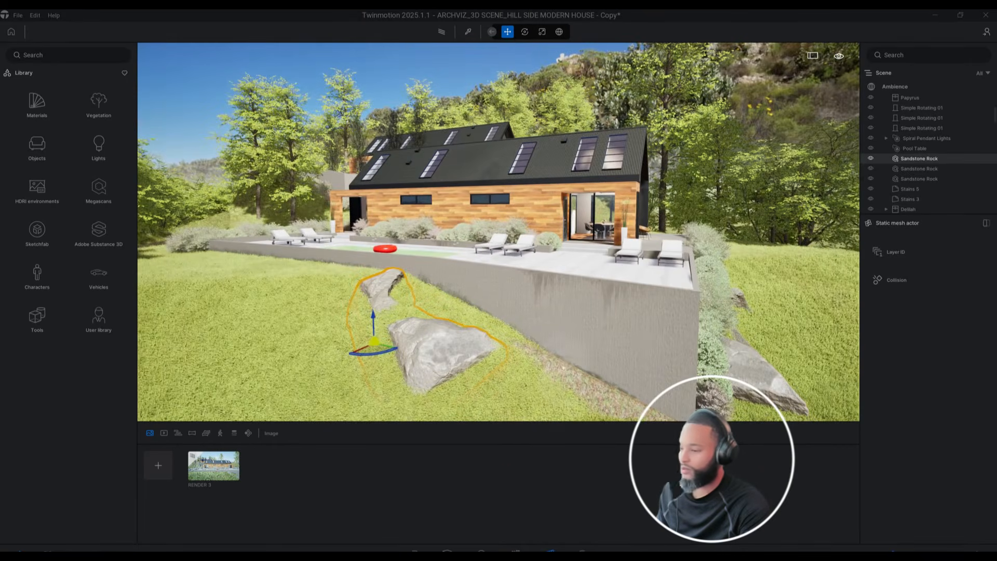
pyautogui.click(346, 497)
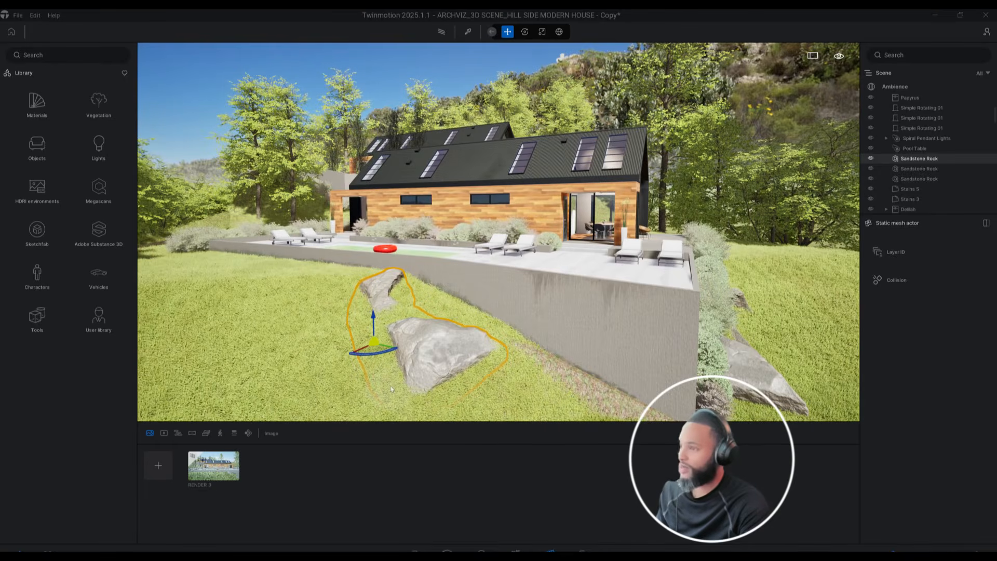
pyautogui.click(354, 429)
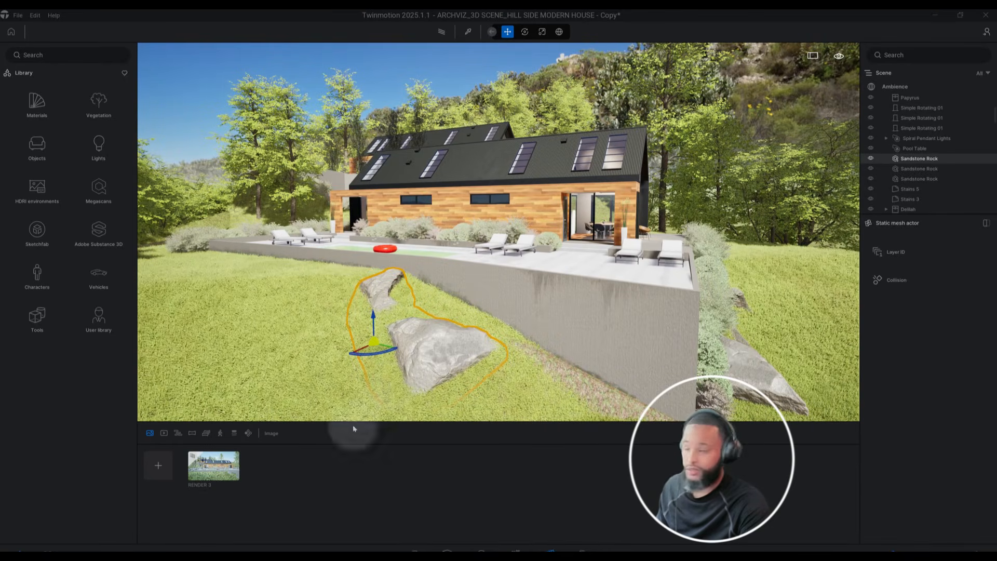
# Step: Open the saved RENDER 3 image and turn off path tracing for its view
pyautogui.click(220, 467)
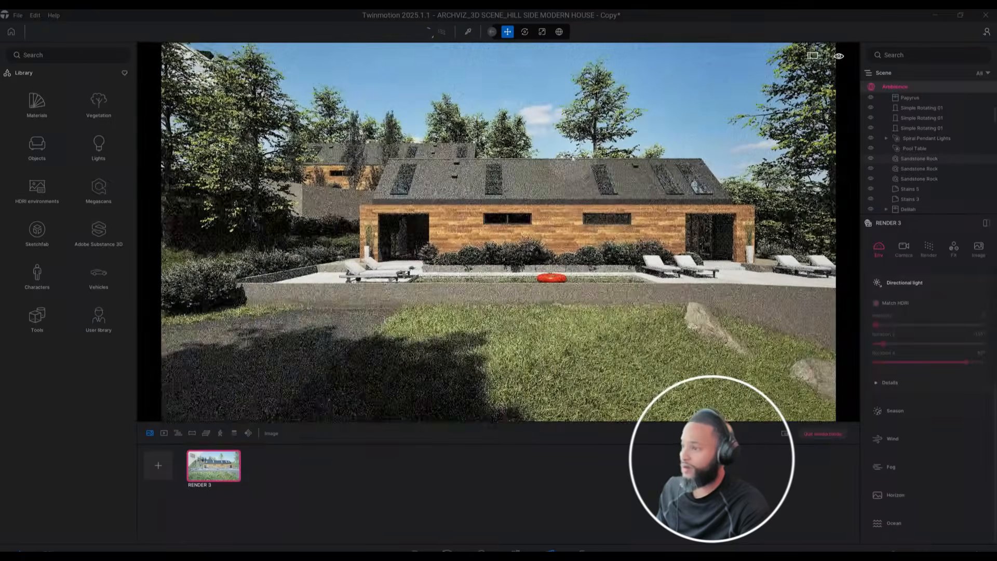
pyautogui.click(443, 32)
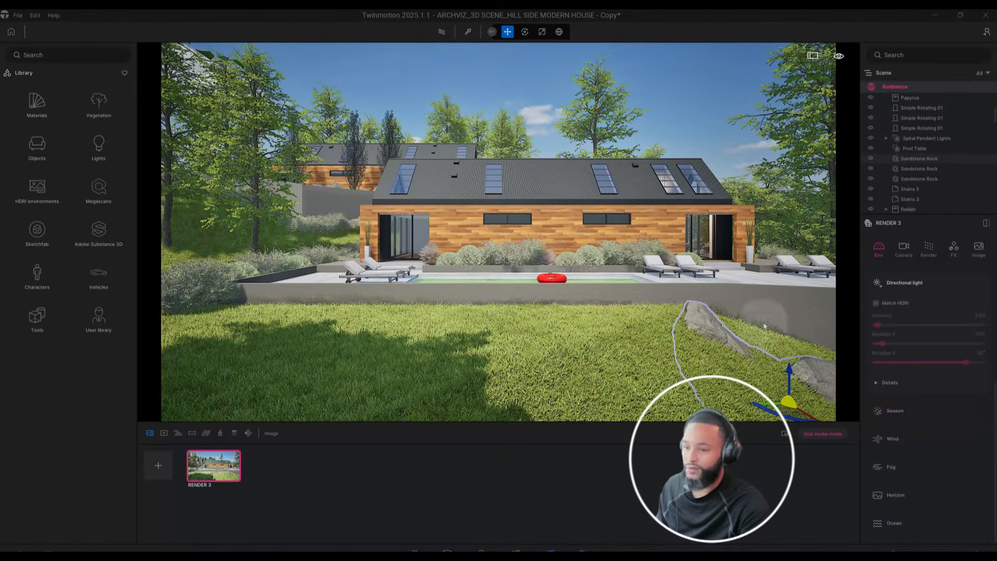
pyautogui.click(819, 465)
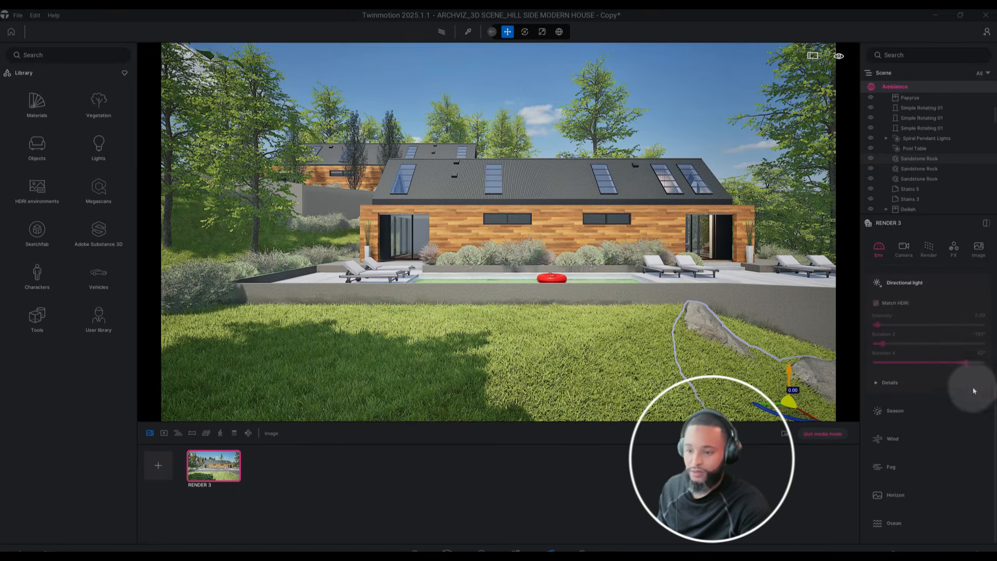
# Step: Replace the Noon Clear 01 skydome with the EveningSkyHDRI018B_8K-HDR environment from the user library's Local HDRIs folder
pyautogui.moveTo(995, 390); pyautogui.dragTo(988, 322)
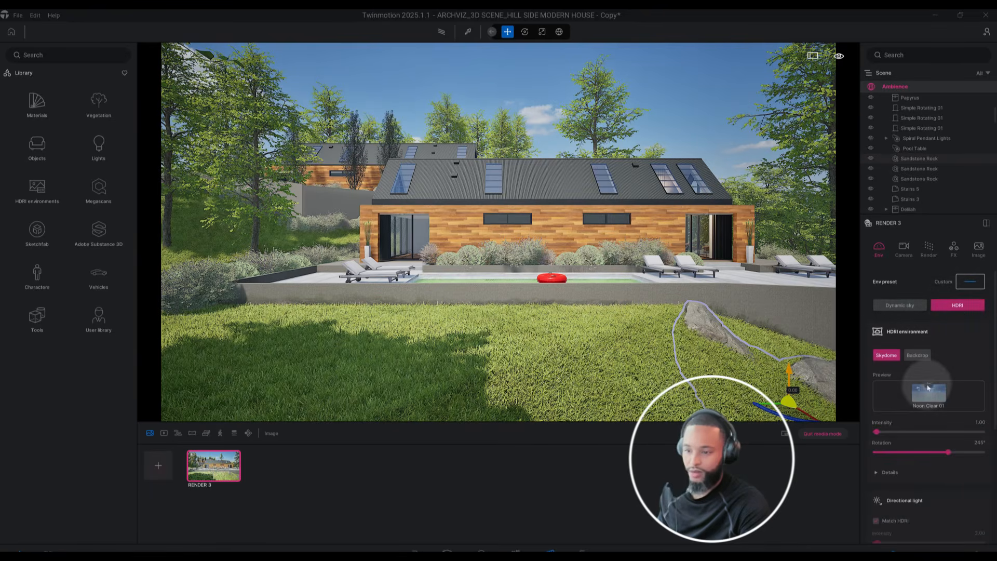
pyautogui.click(928, 388)
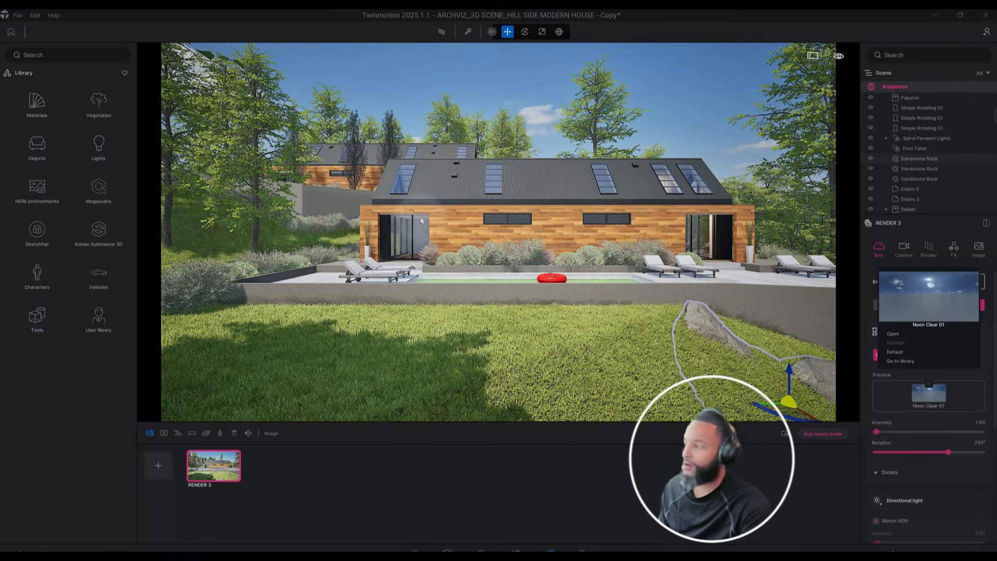
pyautogui.click(104, 327)
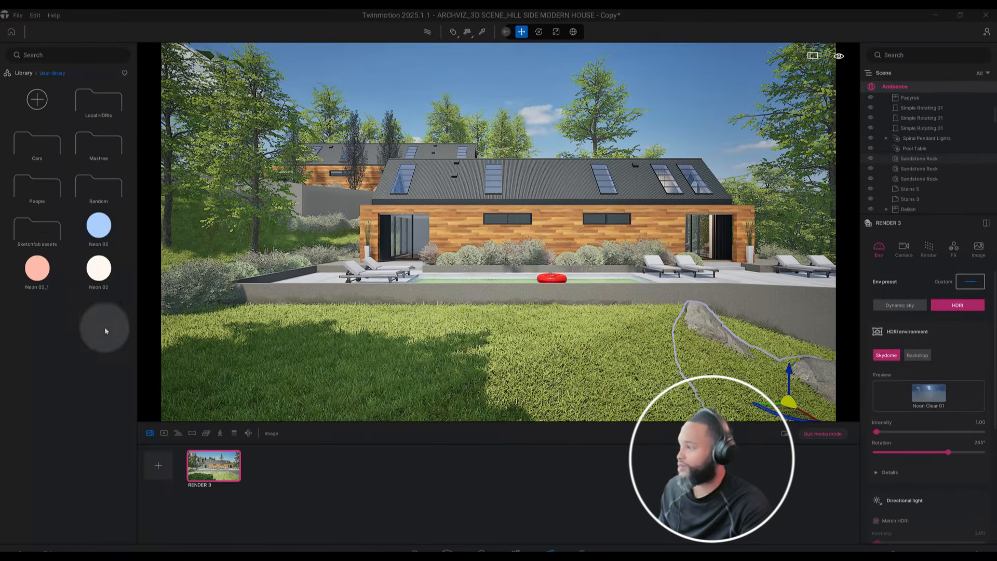
pyautogui.click(104, 117)
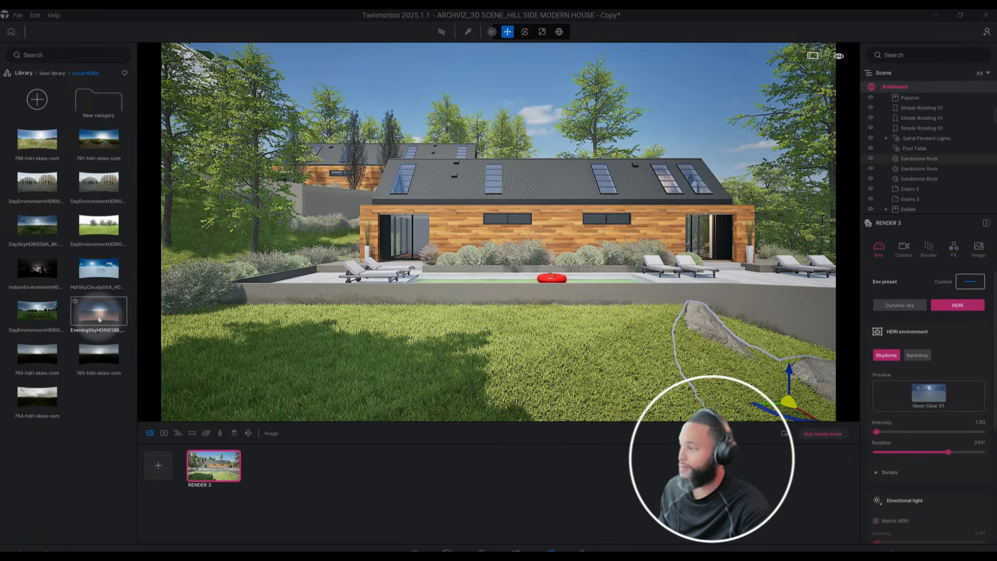
pyautogui.moveTo(98, 319); pyautogui.dragTo(306, 286)
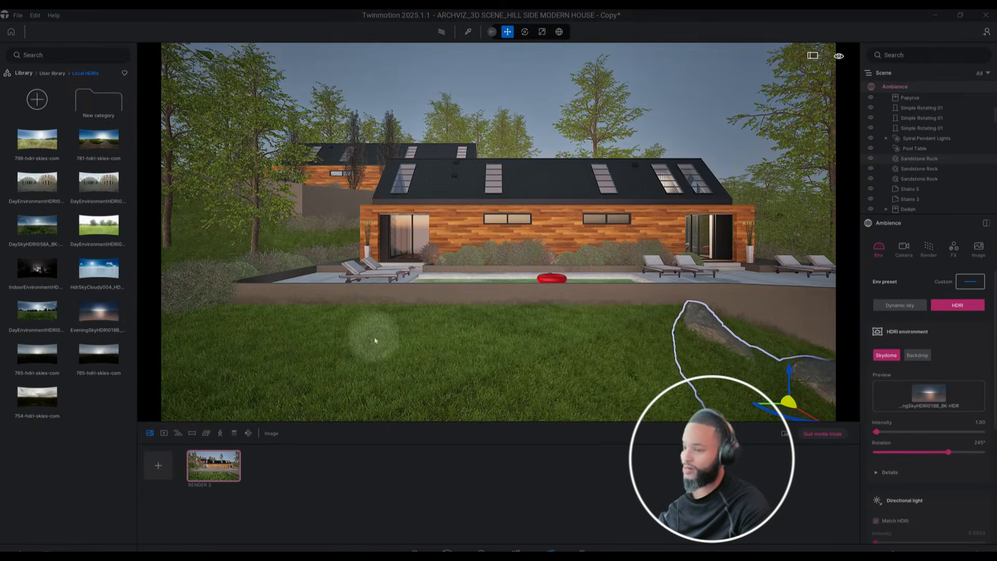
pyautogui.scroll(-1, 964, 353)
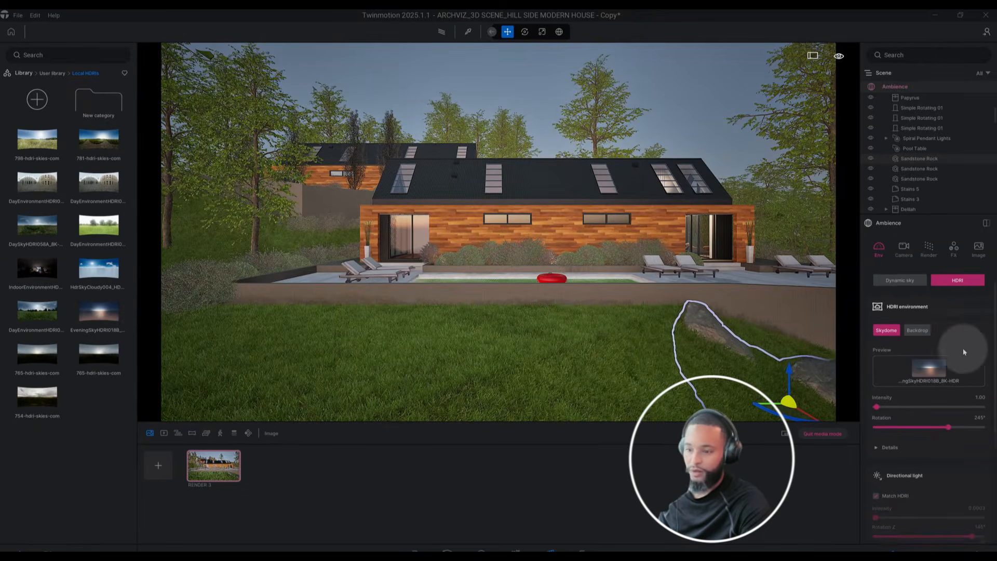
pyautogui.scroll(-1, 961, 364)
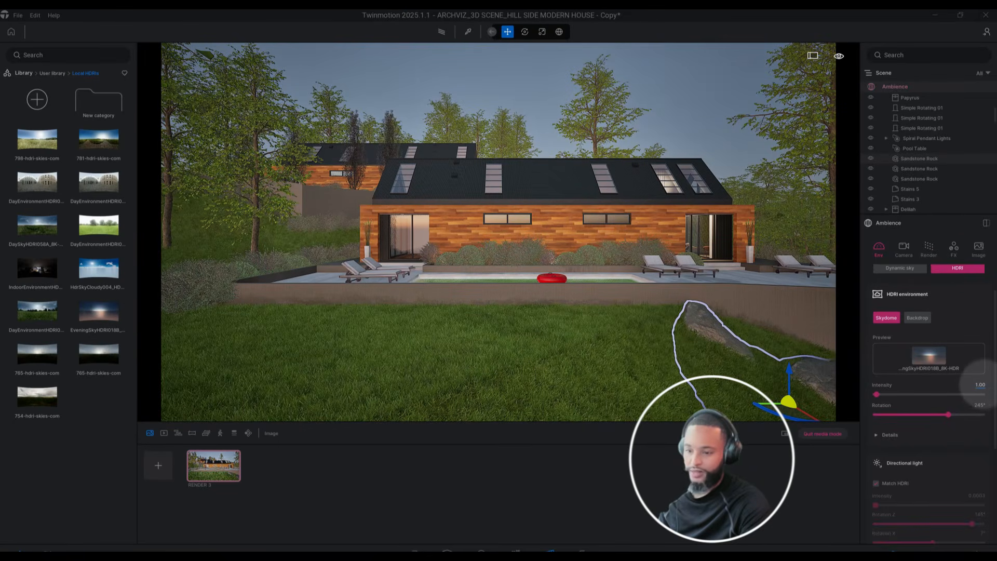
# Step: Set the evening HDRI skydome's intensity to 20 and its rotation to 145°
pyautogui.click(980, 385)
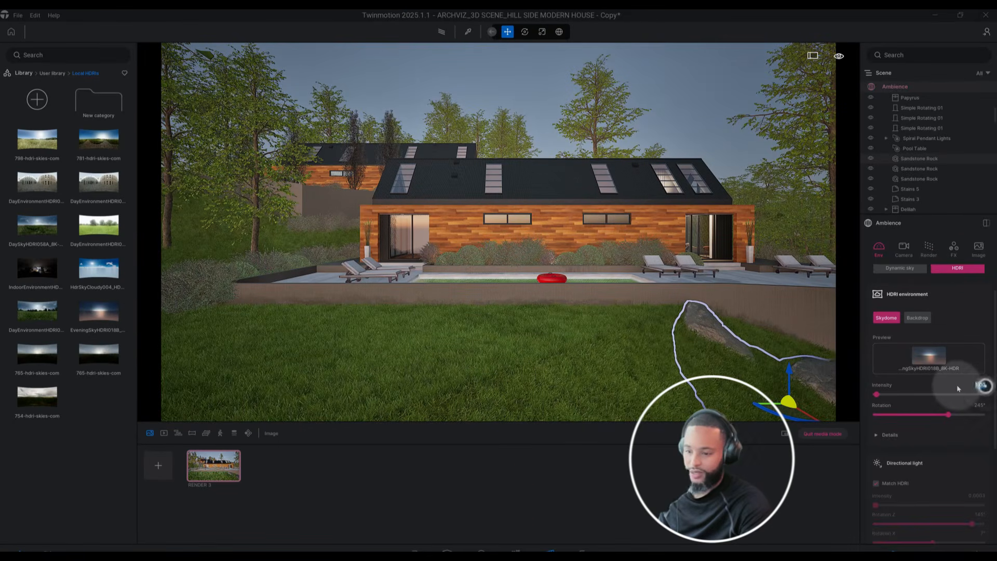
pyautogui.write('0')
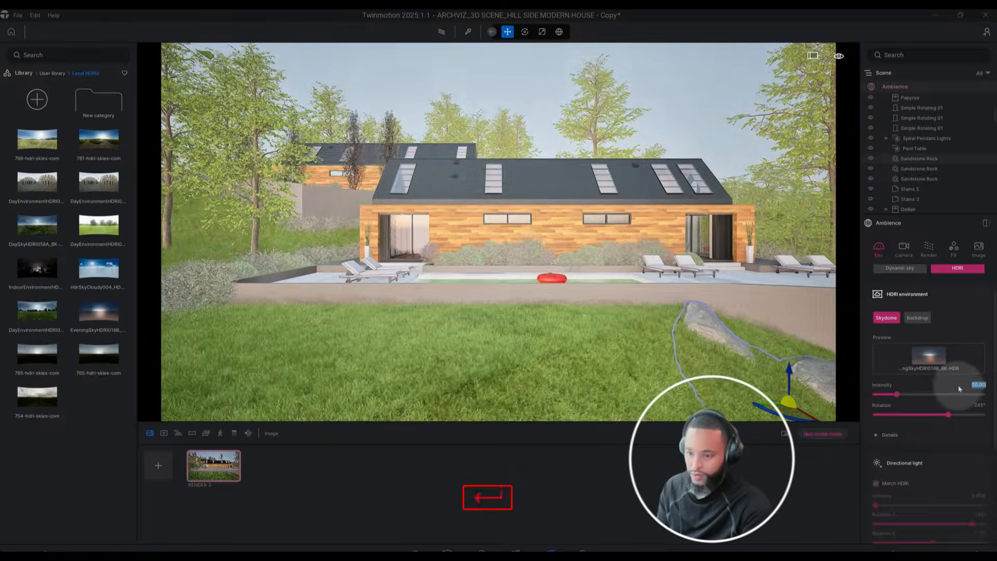
pyautogui.press('Return')
pyautogui.click(980, 406)
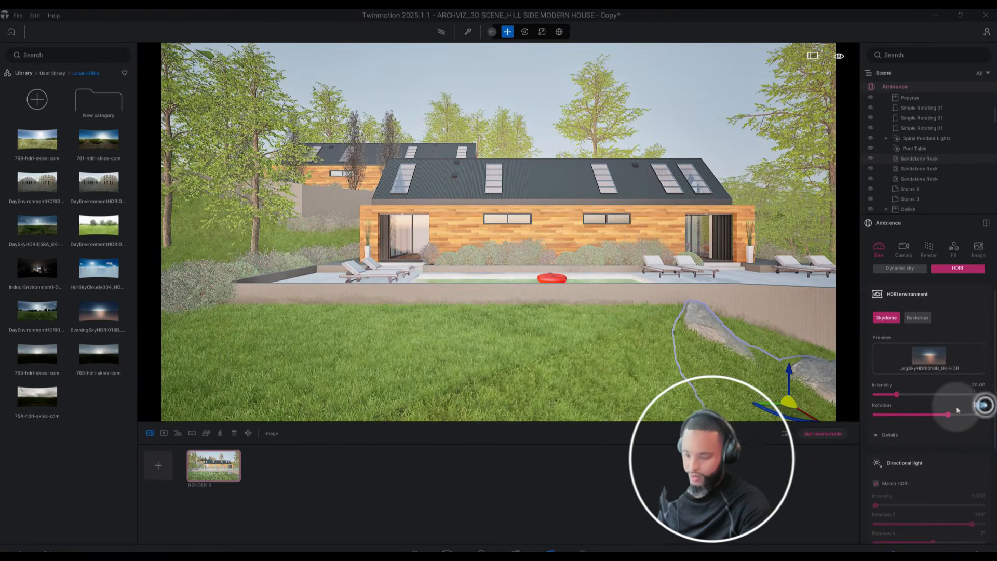
pyautogui.press('BackSpace')
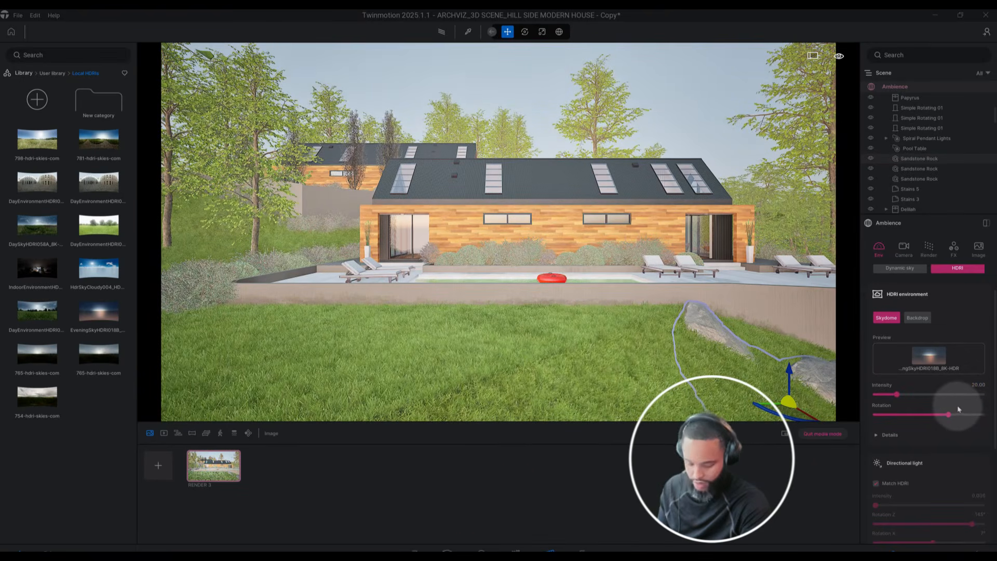
pyautogui.write('145')
pyautogui.press('Return')
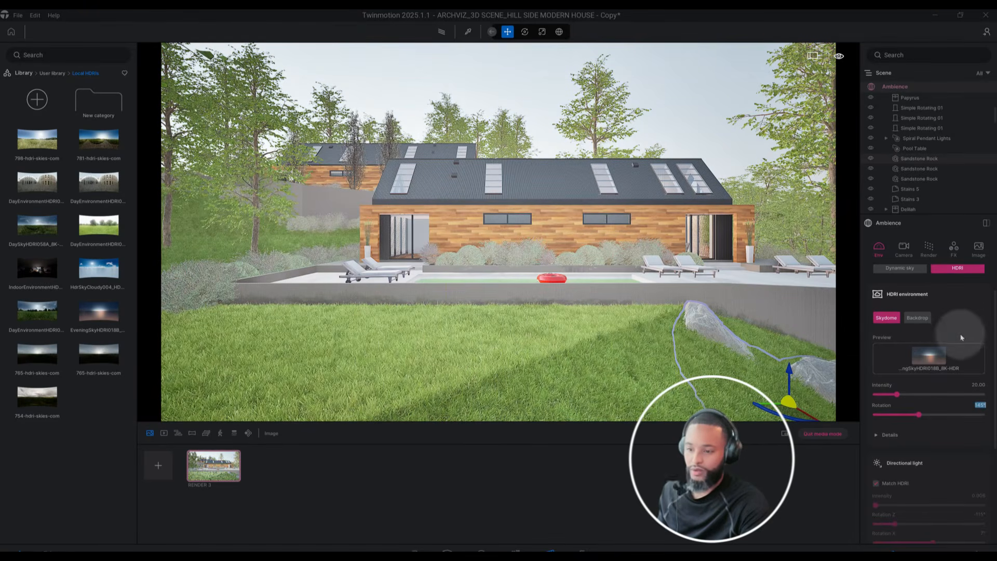
# Step: Look through the directional light settings and their details, and return the library to its top level
pyautogui.click(921, 431)
pyautogui.scroll(-3, 919, 423)
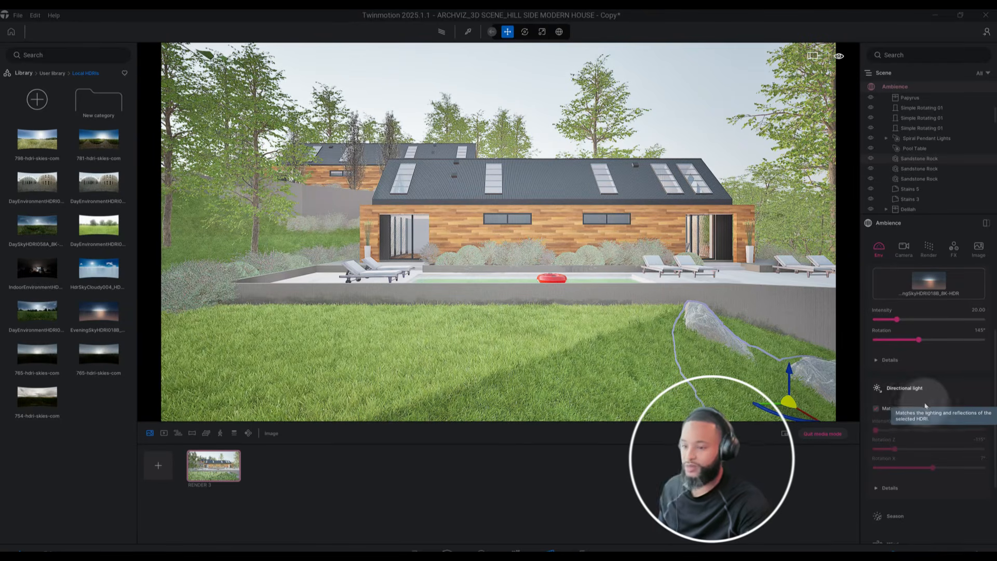
pyautogui.scroll(-2, 926, 408)
pyautogui.click(918, 442)
pyautogui.click(917, 443)
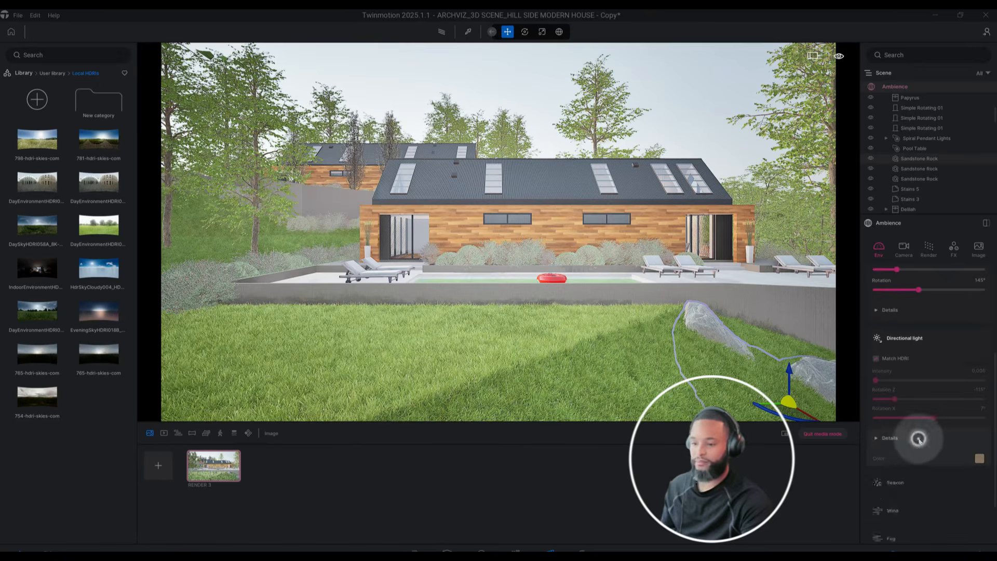
pyautogui.scroll(1, 921, 438)
pyautogui.scroll(2, 923, 439)
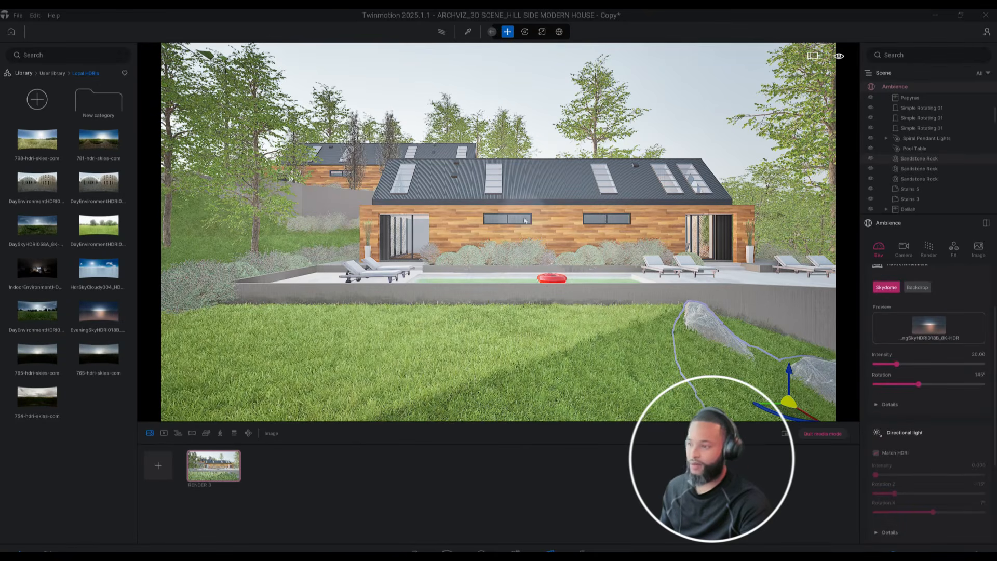
pyautogui.click(22, 72)
# Step: Turn on the grid composition overlay for the camera view
pyautogui.click(904, 248)
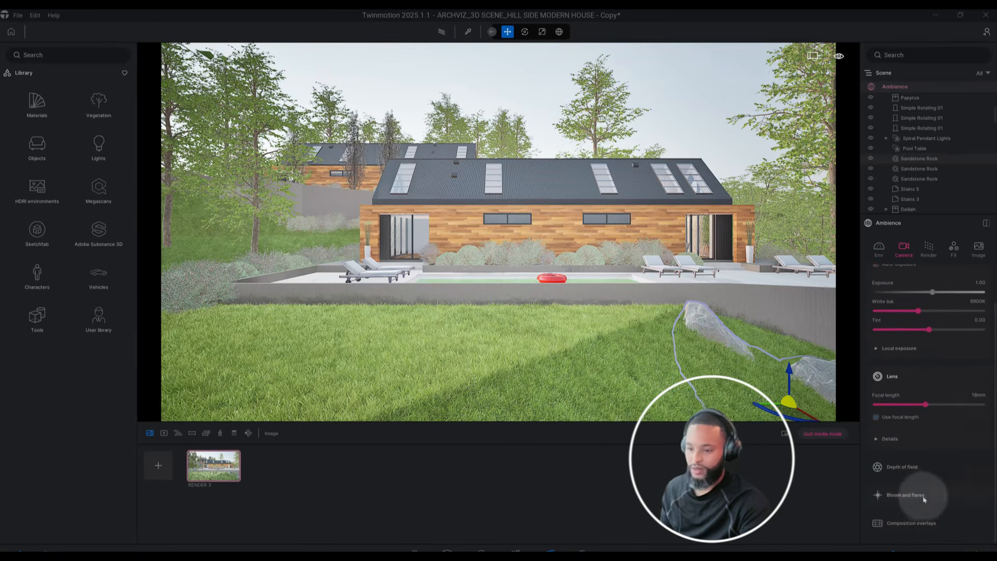
pyautogui.click(924, 525)
pyautogui.scroll(-1, 952, 510)
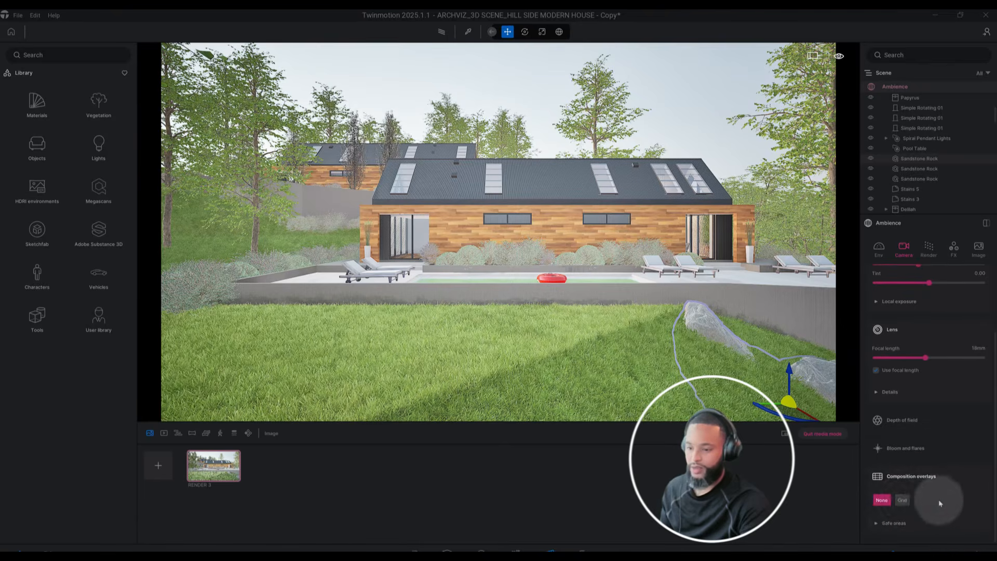
pyautogui.click(902, 499)
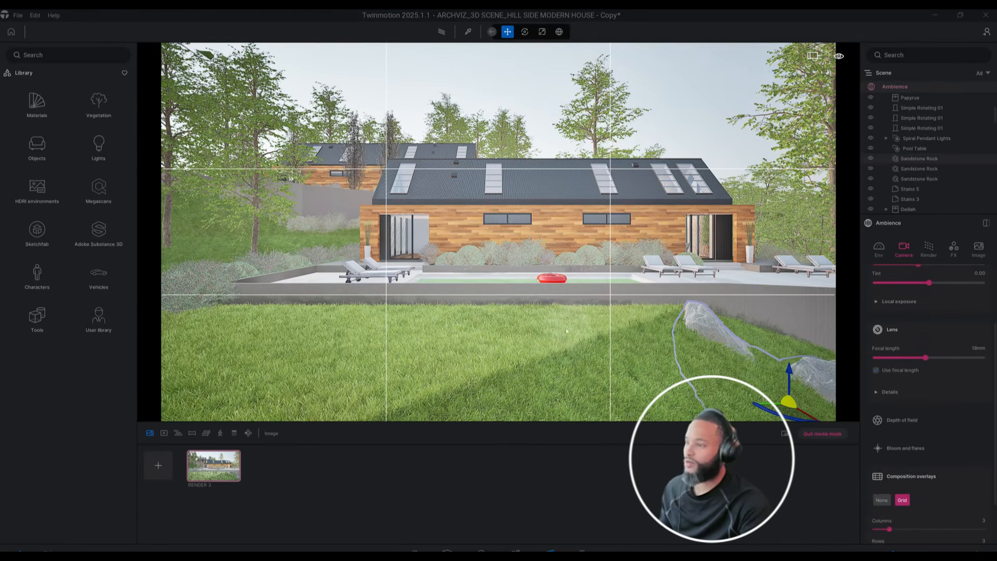
# Step: Raise the camera slightly, reframe the house and pool against the grid, and update the RENDER 3 image with this view
pyautogui.press('e')
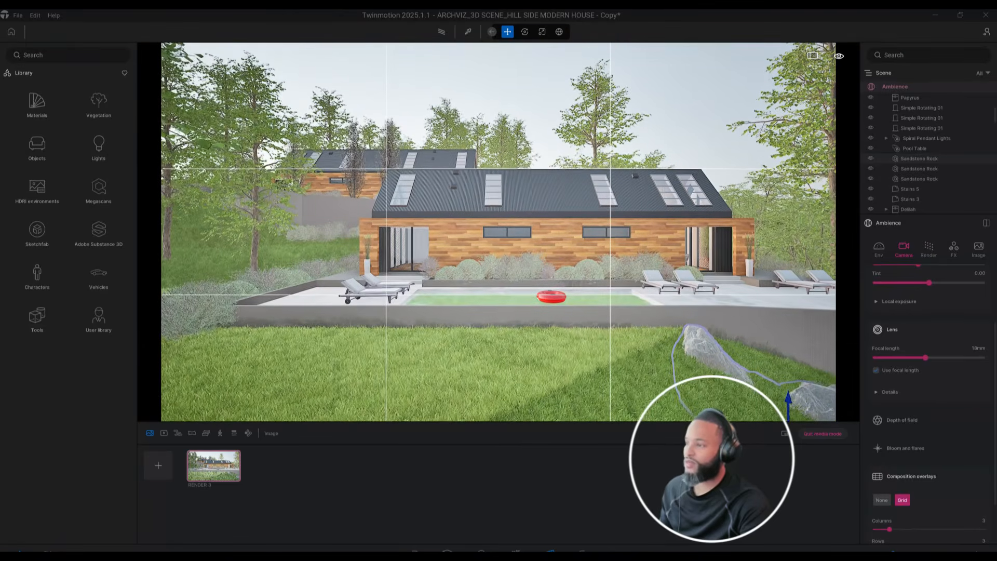
pyautogui.moveTo(566, 344); pyautogui.dragTo(561, 342, button='middle')
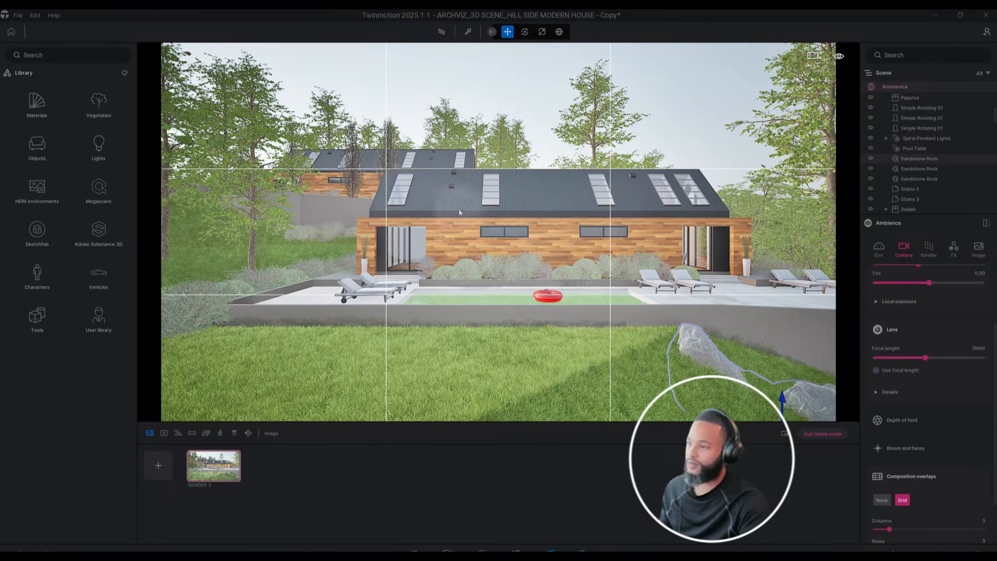
pyautogui.moveTo(219, 453)
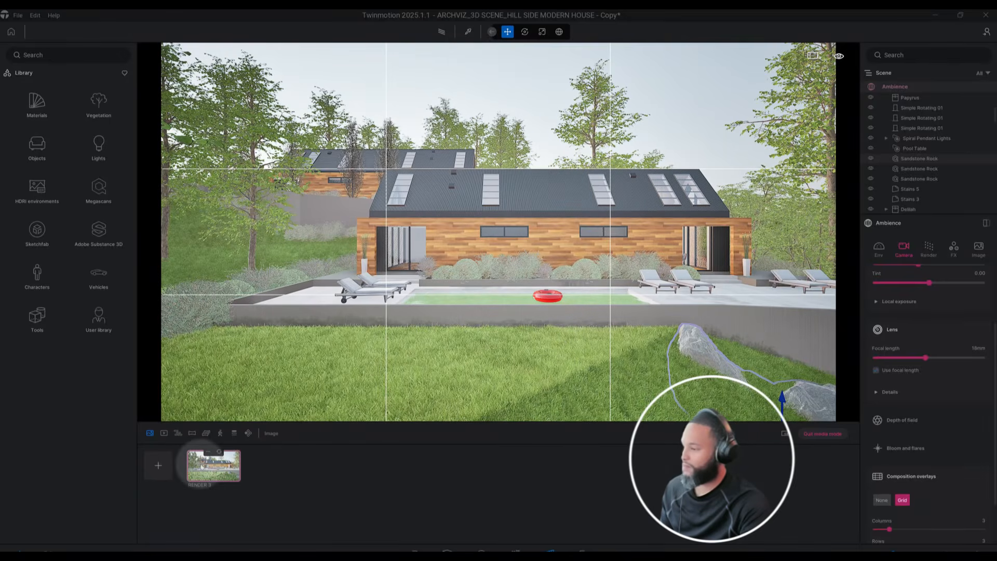
pyautogui.click(218, 453)
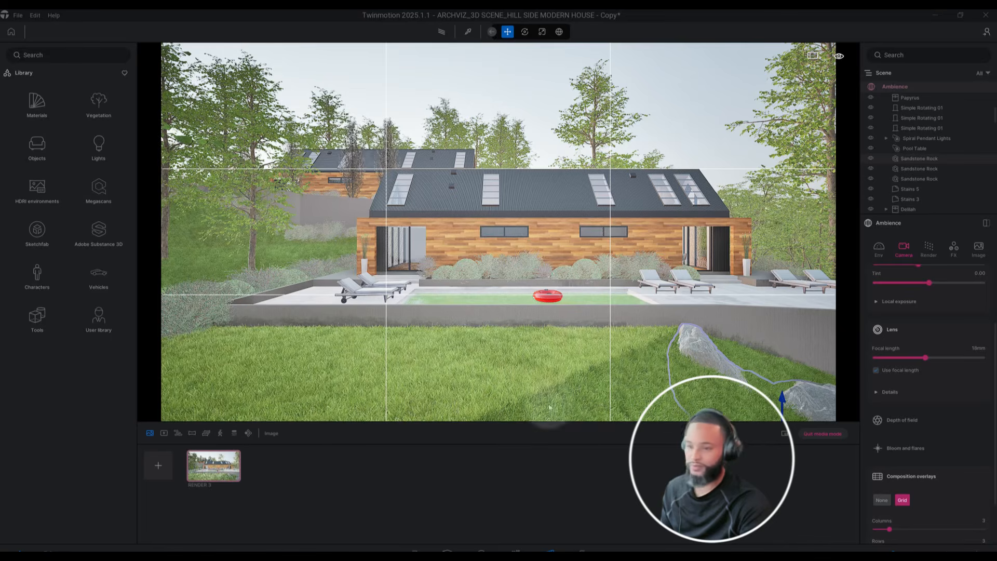
# Step: Set the camera's white balance to 5900K
pyautogui.scroll(3, 965, 362)
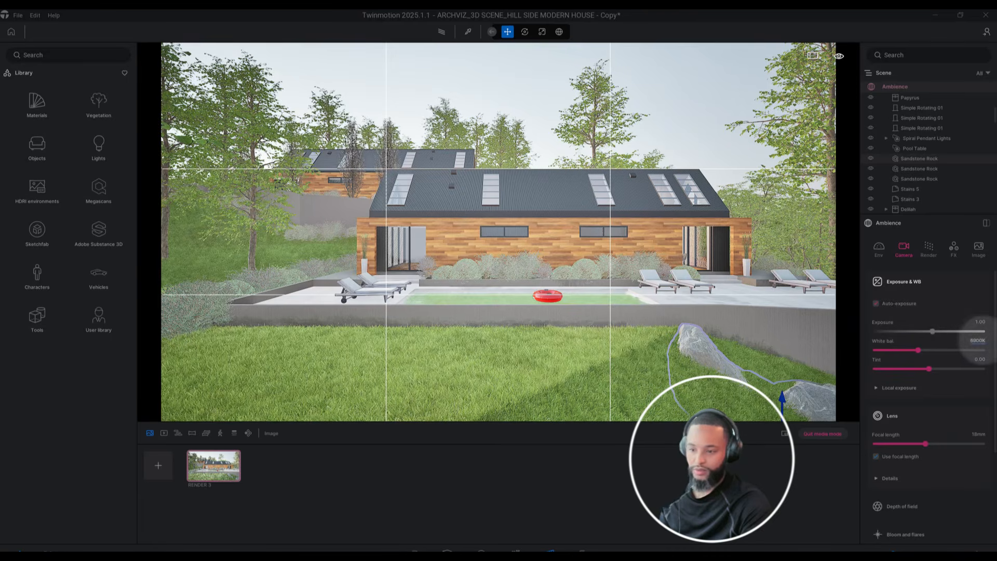
pyautogui.click(977, 340)
pyautogui.press('BackSpace')
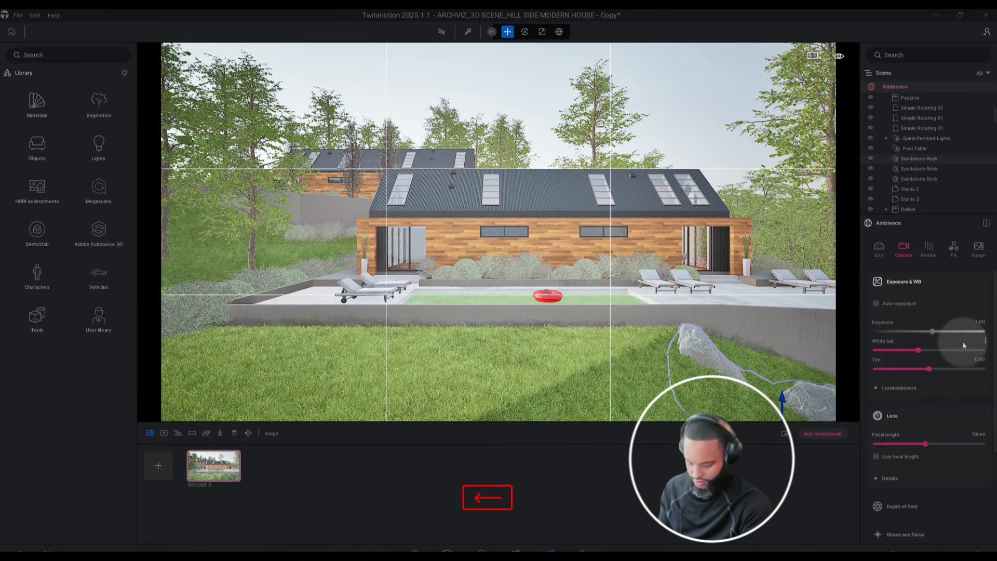
pyautogui.write('5900')
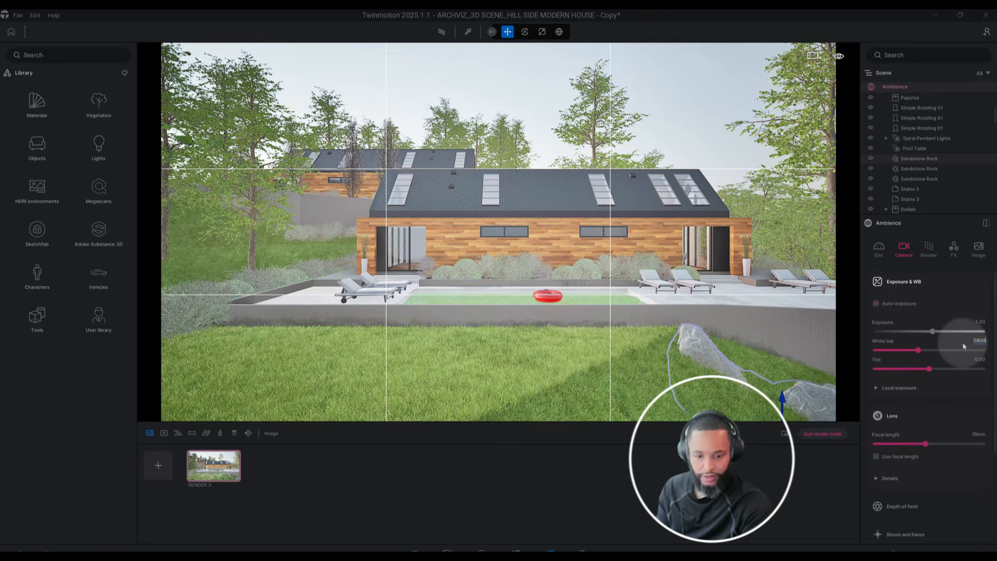
pyautogui.press('Return')
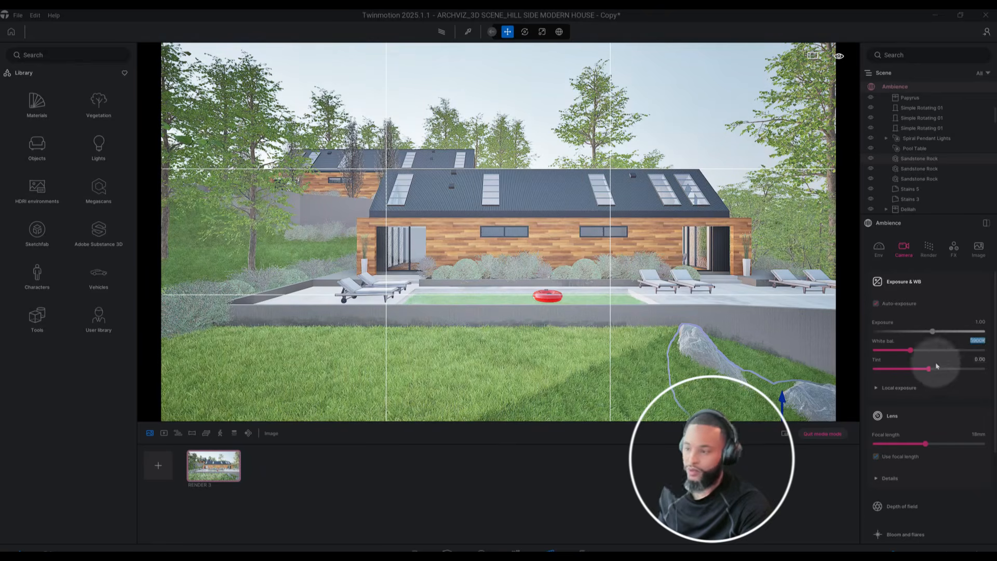
# Step: Enable local exposure for the camera and set both its highlights and shadows to 1.00
pyautogui.scroll(-1, 935, 352)
pyautogui.click(910, 351)
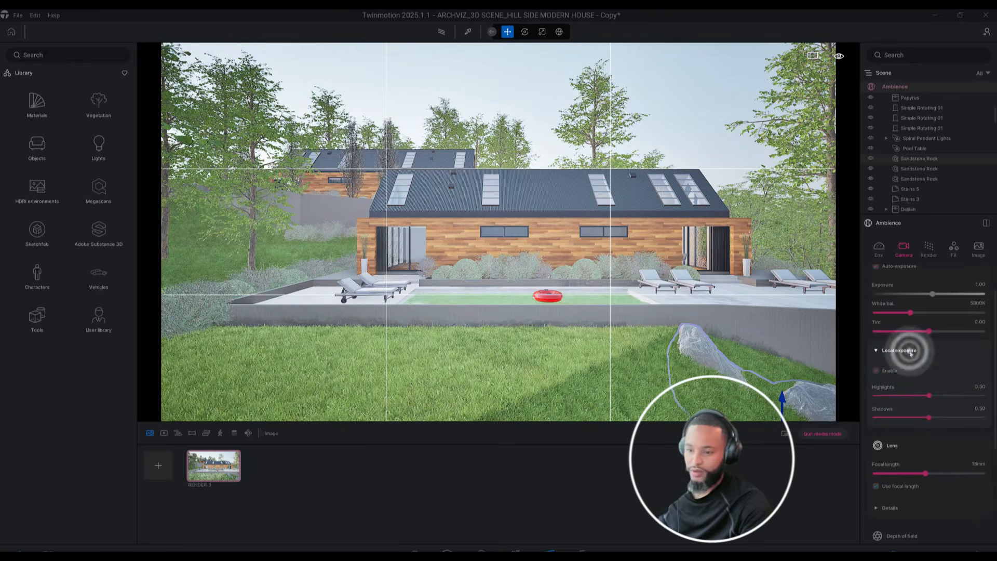
pyautogui.click(884, 371)
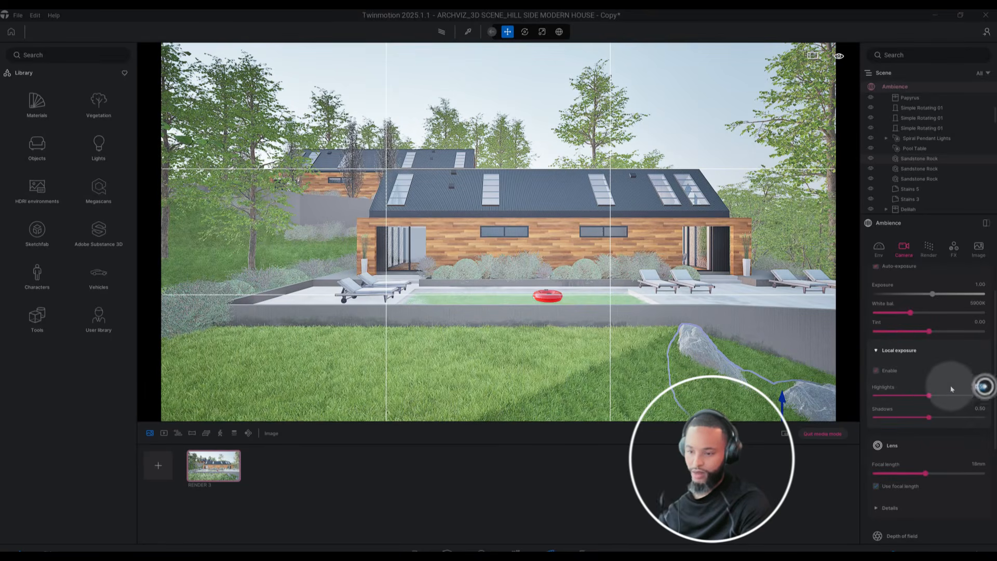
pyautogui.click(980, 387)
pyautogui.press('BackSpace')
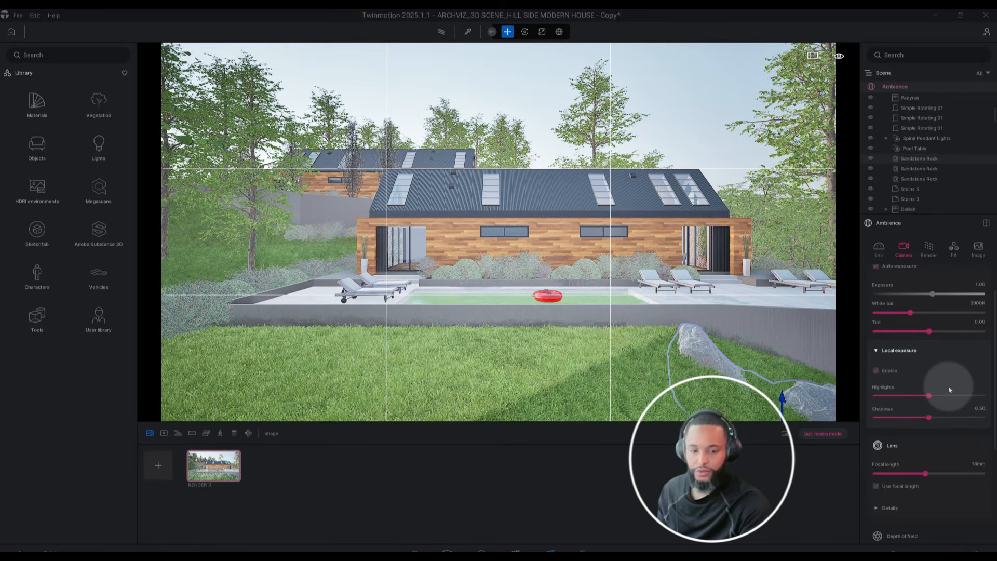
pyautogui.write('1')
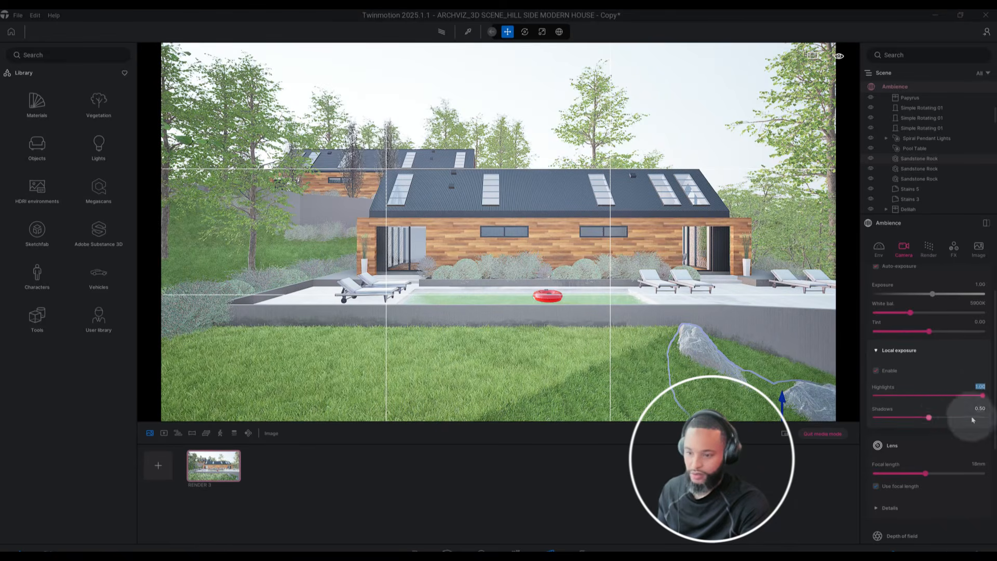
pyautogui.click(961, 410)
pyautogui.write('1')
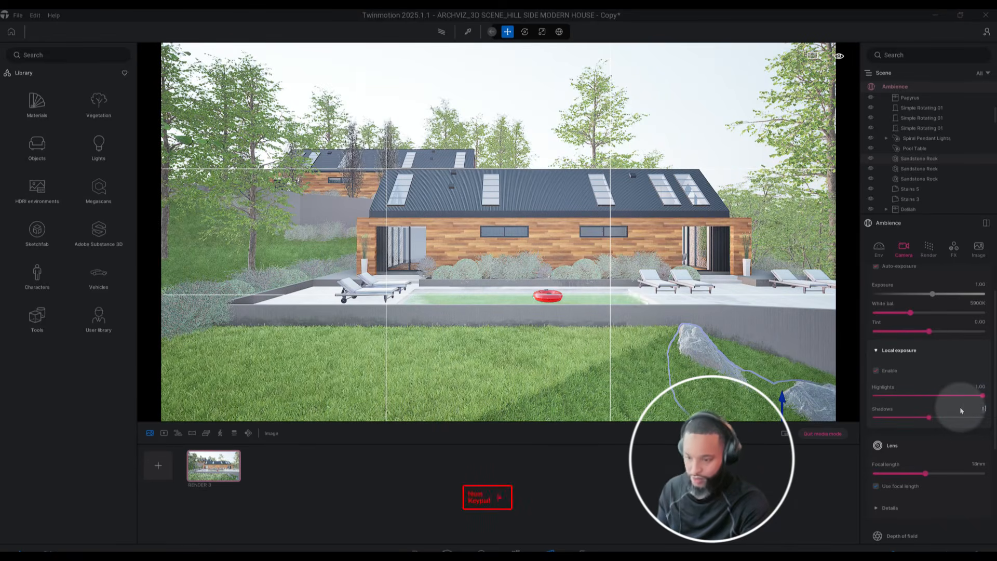
pyautogui.write('.00')
pyautogui.press('Return')
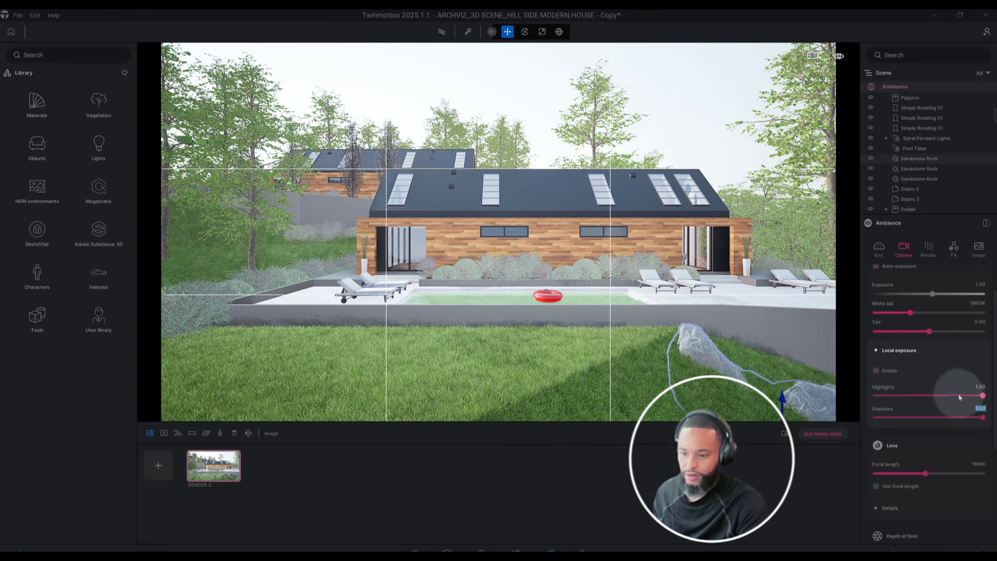
# Step: Set the camera lens's focal length to 22 mm
pyautogui.scroll(-2, 961, 391)
pyautogui.click(979, 426)
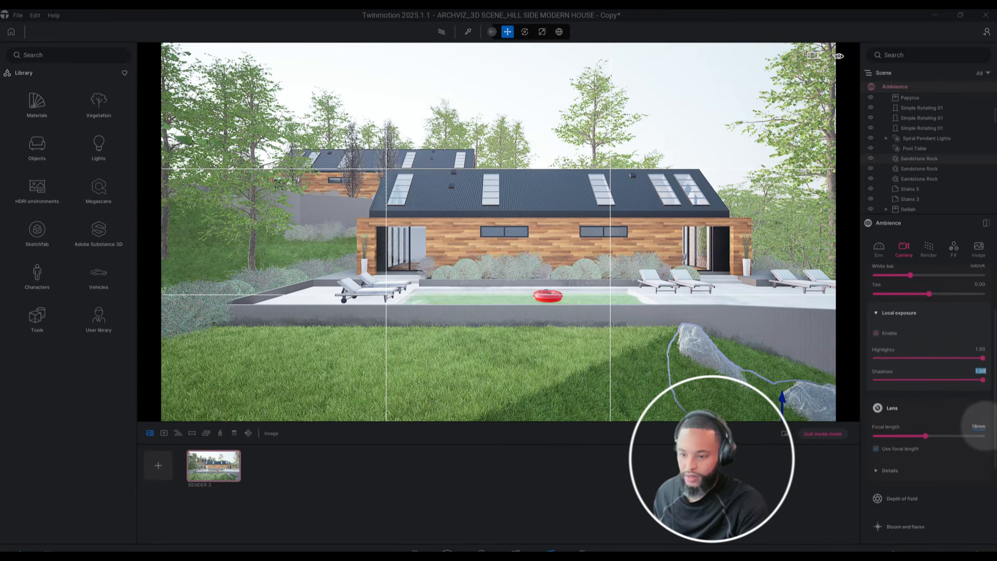
pyautogui.write('22')
pyautogui.press('Return')
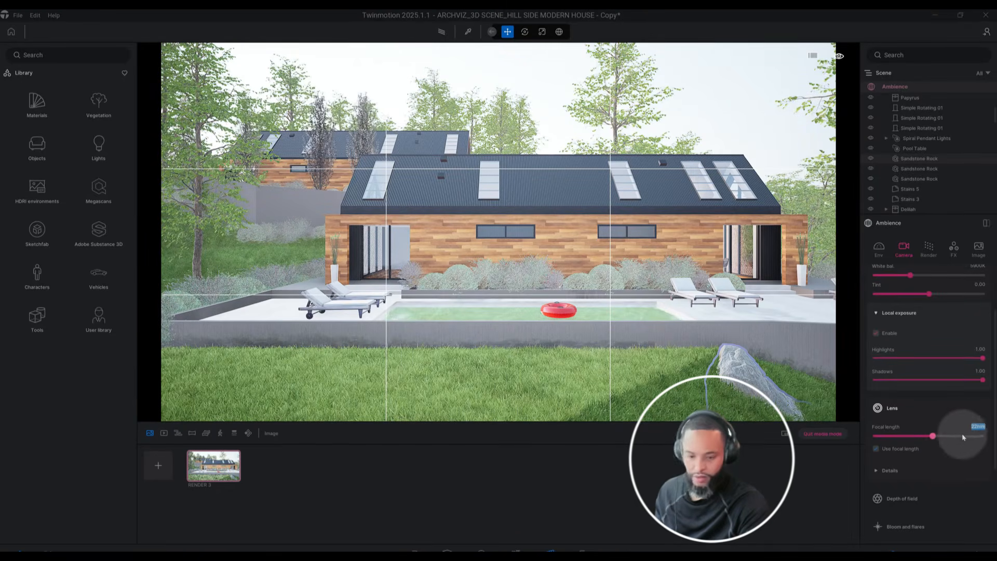
# Step: In the lens details, set vignetting to 35% and sharpness to 25%
pyautogui.scroll(-1, 930, 450)
pyautogui.click(897, 445)
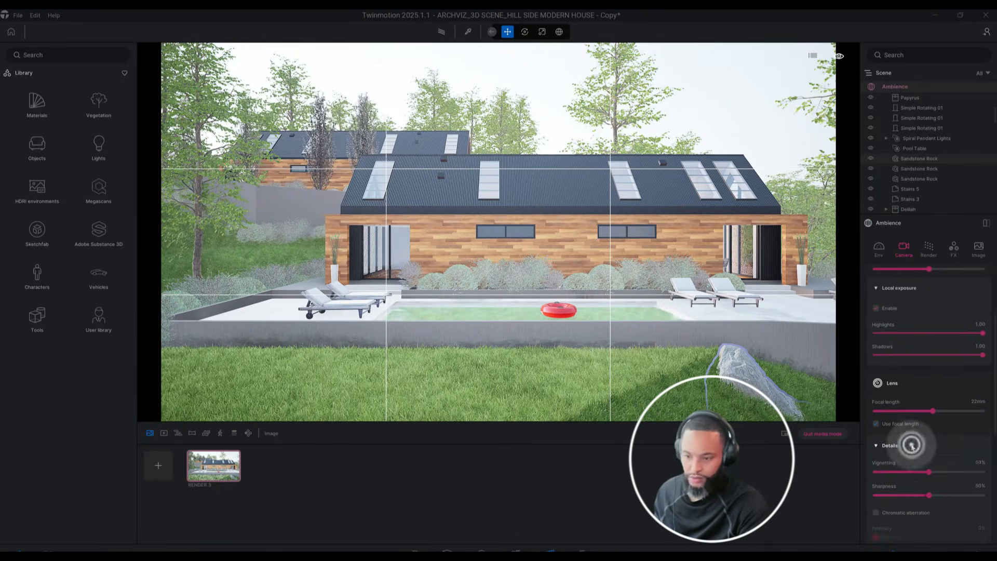
pyautogui.scroll(-1, 931, 449)
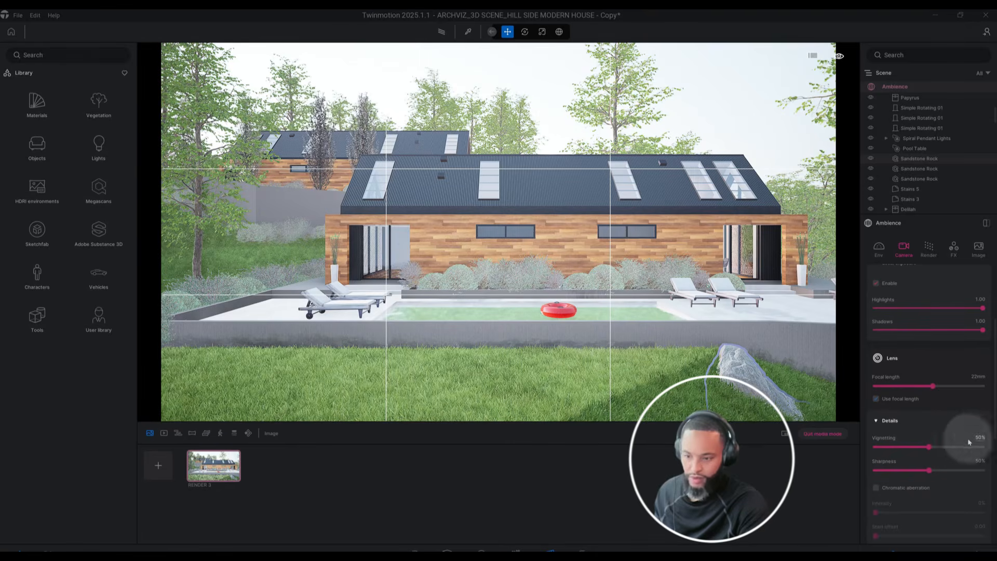
pyautogui.click(981, 437)
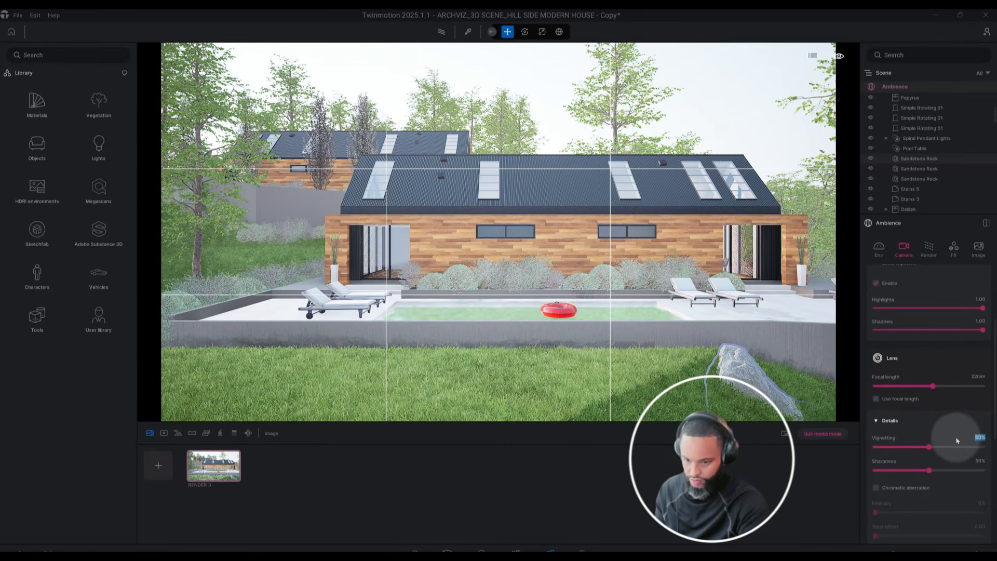
pyautogui.write('35')
pyautogui.press('Return')
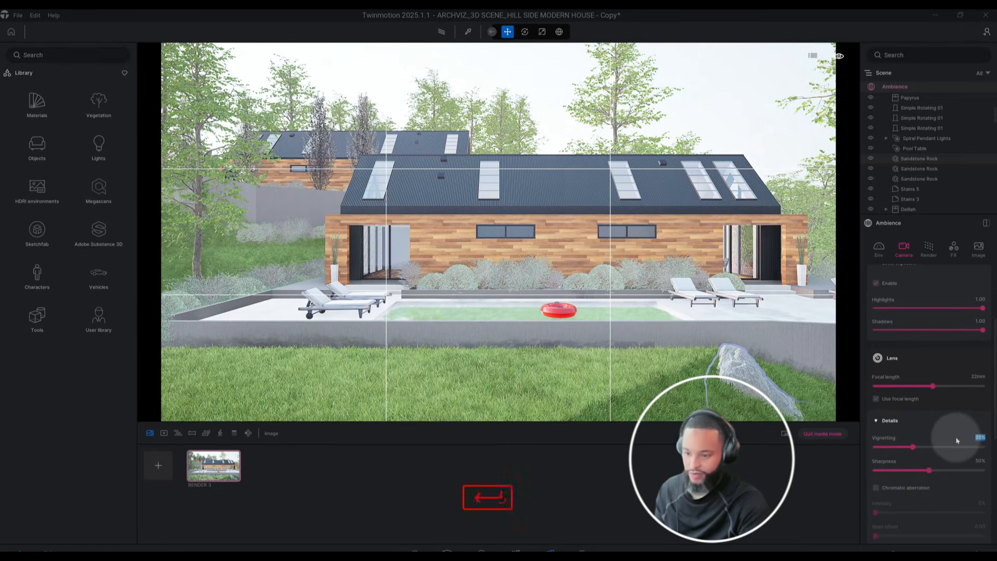
pyautogui.scroll(-1, 957, 439)
pyautogui.click(981, 437)
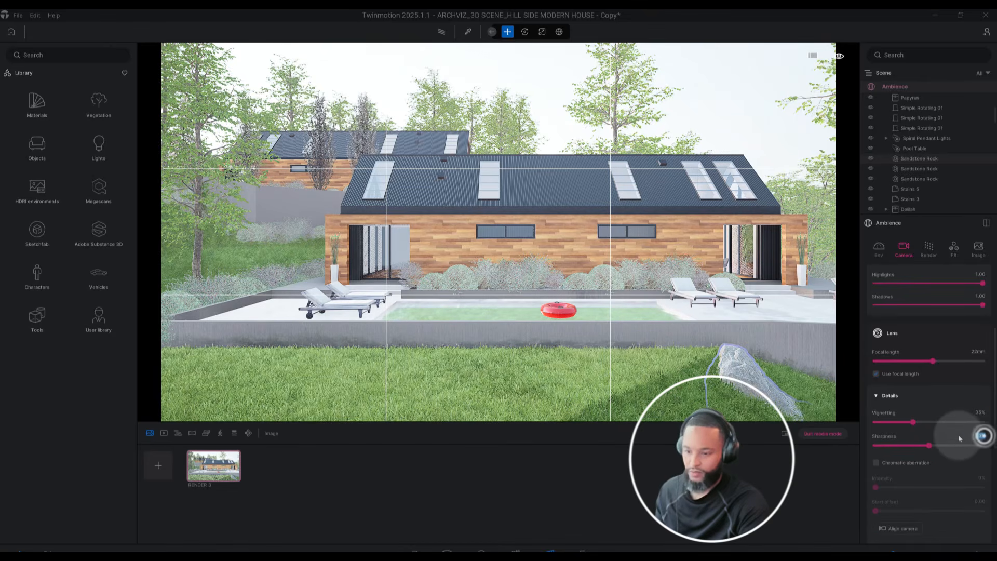
pyautogui.write('25')
pyautogui.press('Return')
pyautogui.click(949, 417)
# Step: Turn on Parallelism for the camera lens
pyautogui.scroll(-4, 950, 417)
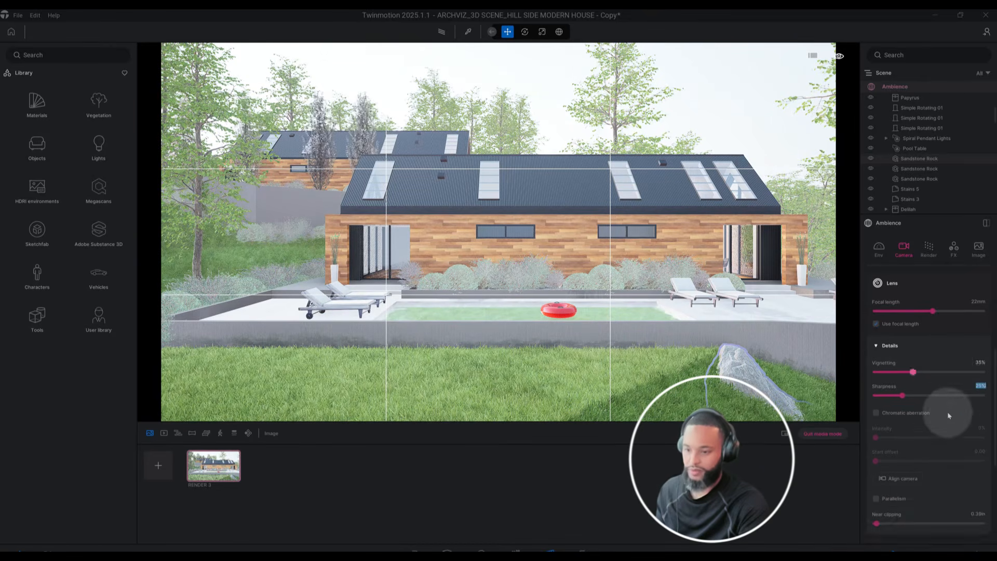
pyautogui.click(880, 449)
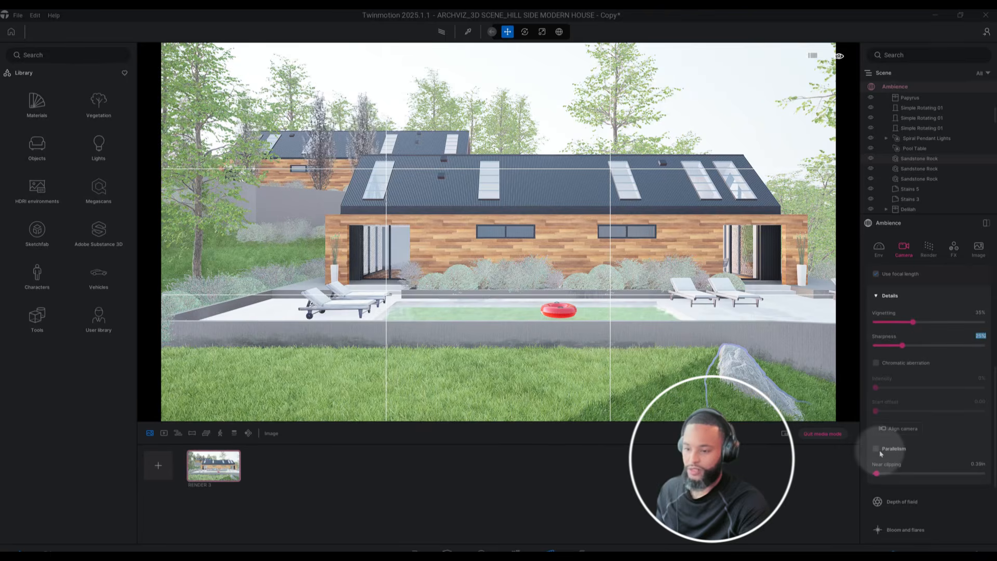
pyautogui.click(880, 449)
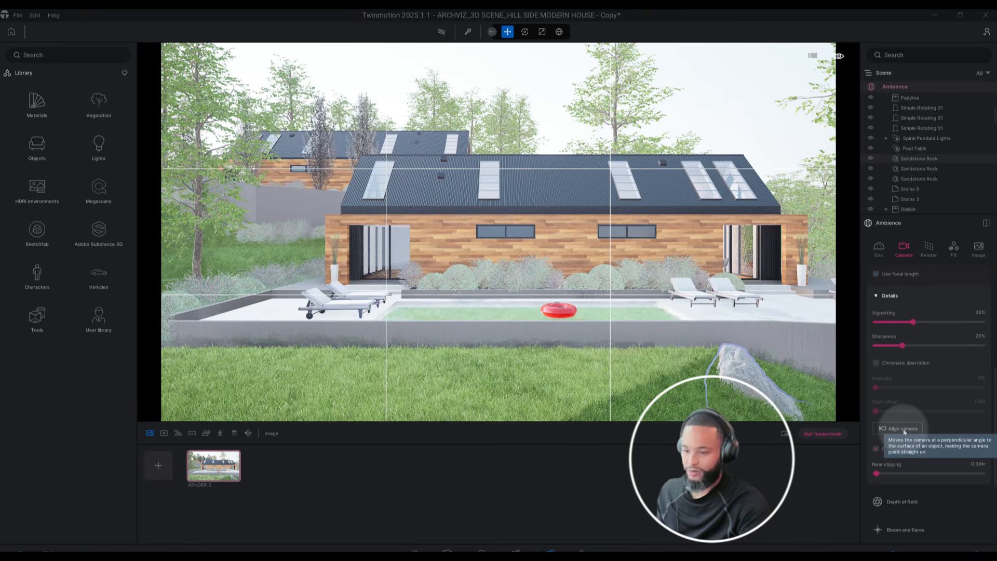
# Step: Try Align camera on the house's front wall and shift the view, and return to the saved RENDER 3 framing
pyautogui.click(904, 429)
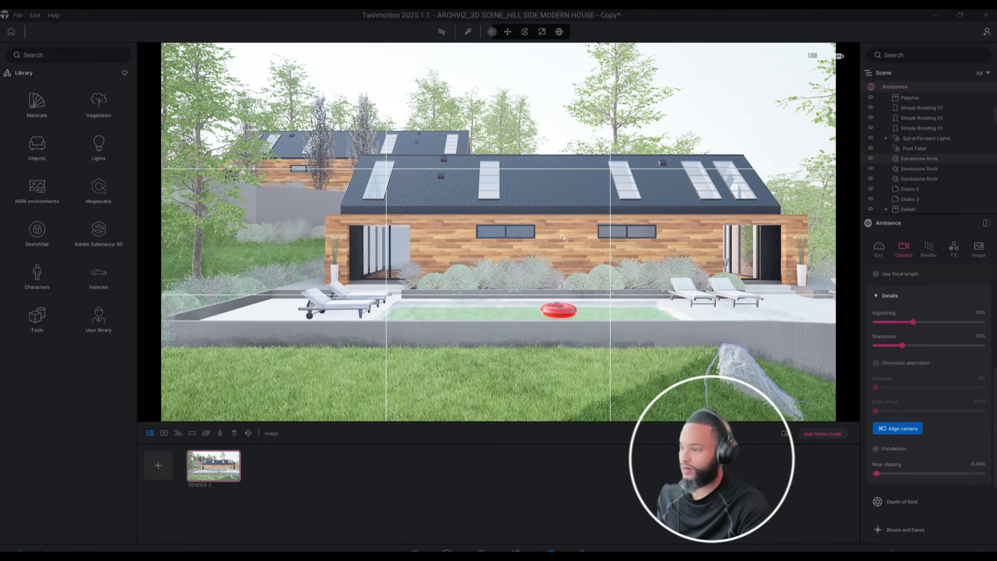
pyautogui.click(561, 236)
pyautogui.moveTo(562, 236); pyautogui.dragTo(586, 242, button='middle')
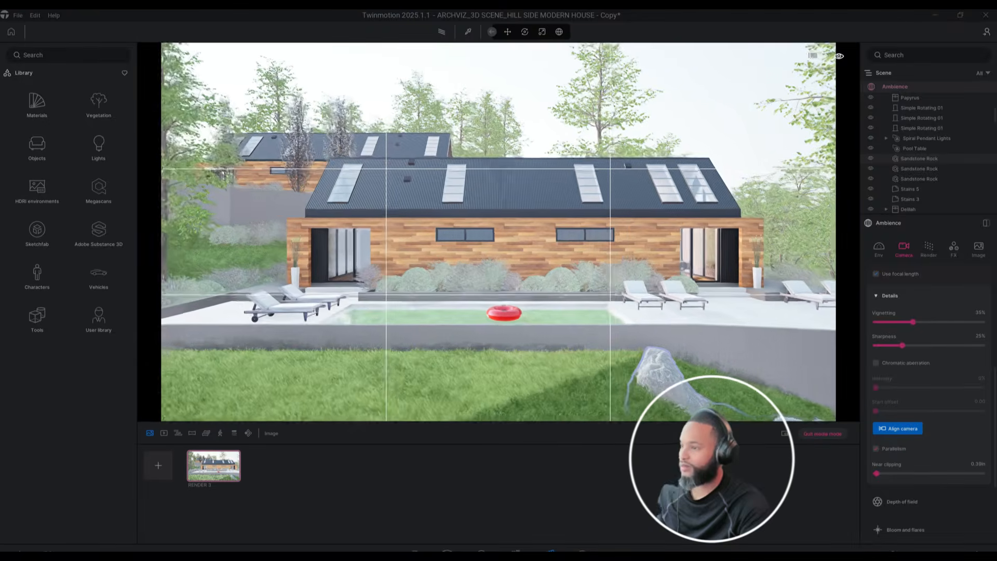
pyautogui.moveTo(466, 336); pyautogui.dragTo(484, 344, button='middle')
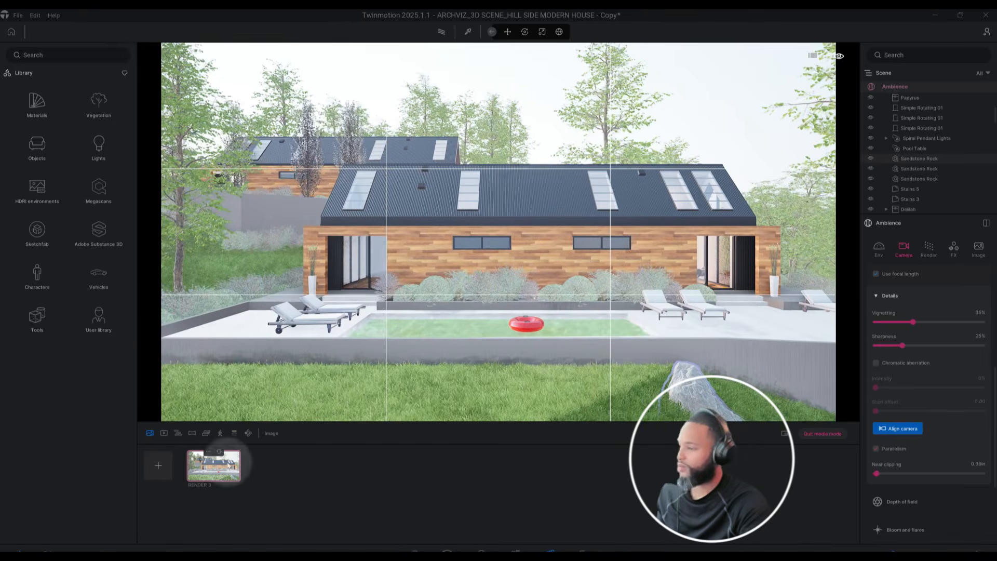
pyautogui.click(228, 465)
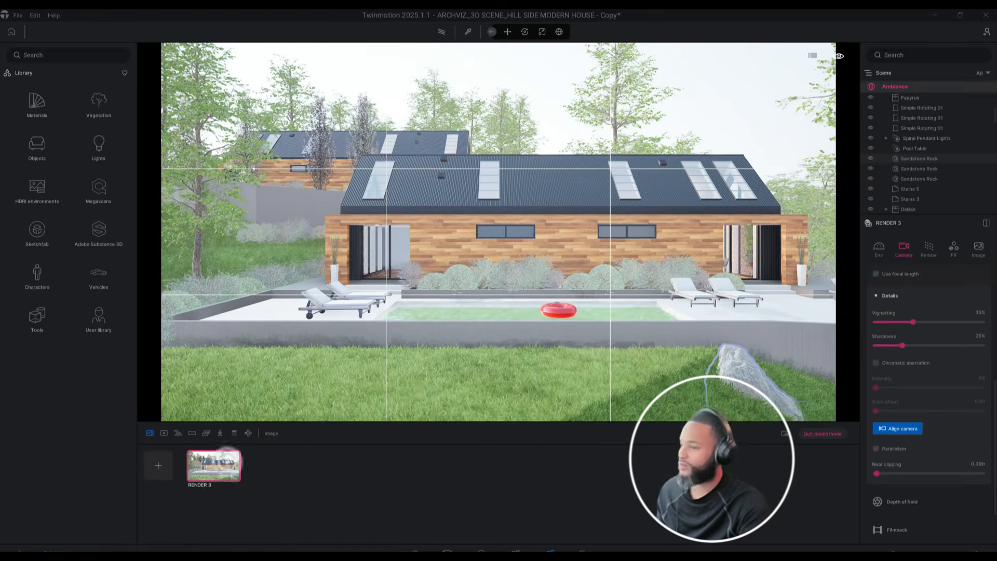
# Step: Switch RENDER 3's rendering mode from Real time to Path tracer
pyautogui.click(890, 429)
pyautogui.scroll(-2, 938, 448)
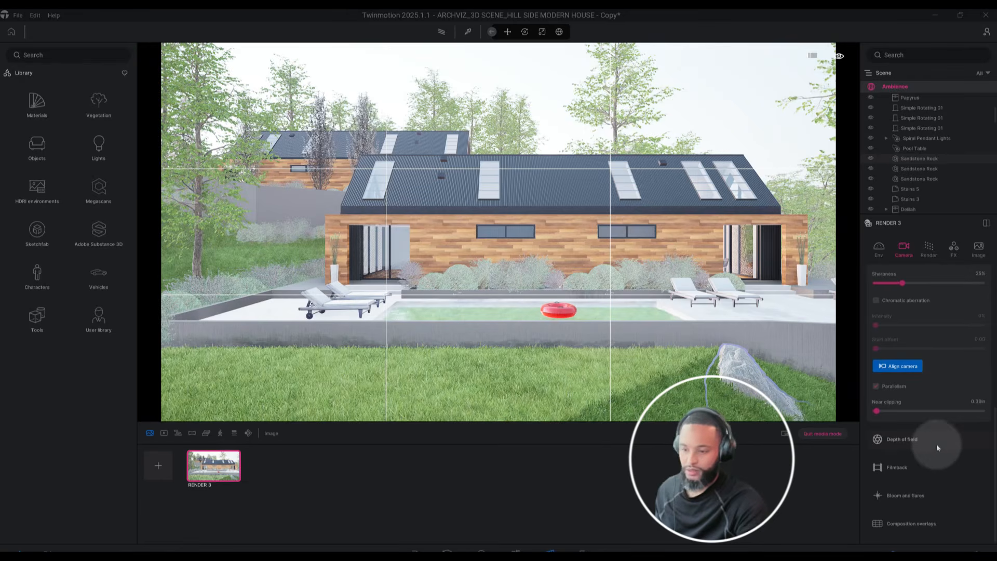
pyautogui.scroll(2, 934, 445)
pyautogui.click(929, 250)
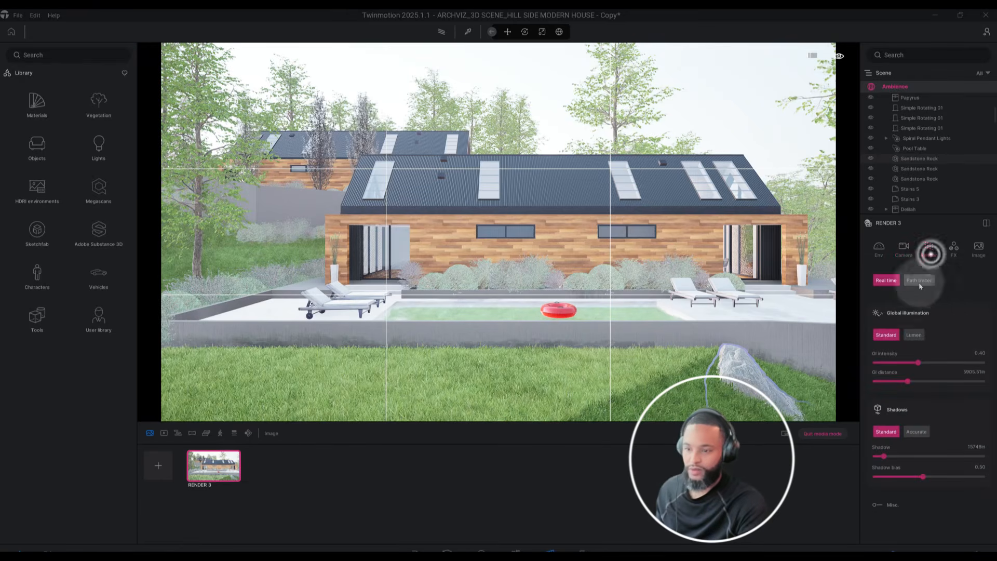
pyautogui.click(919, 281)
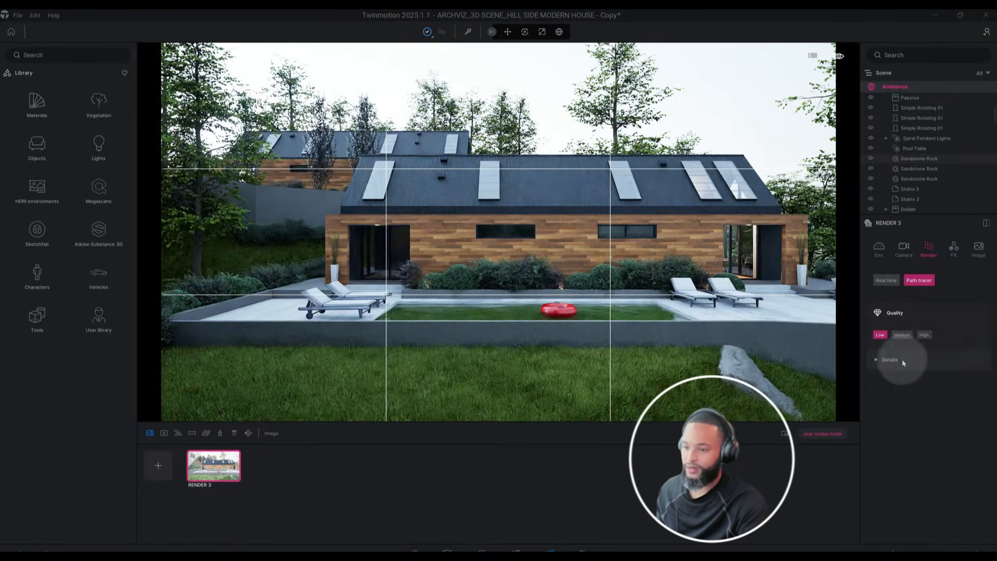
# Step: Set the path tracer to High quality with 1024 samples per pixel, and increase the maximum light bounces
pyautogui.click(903, 359)
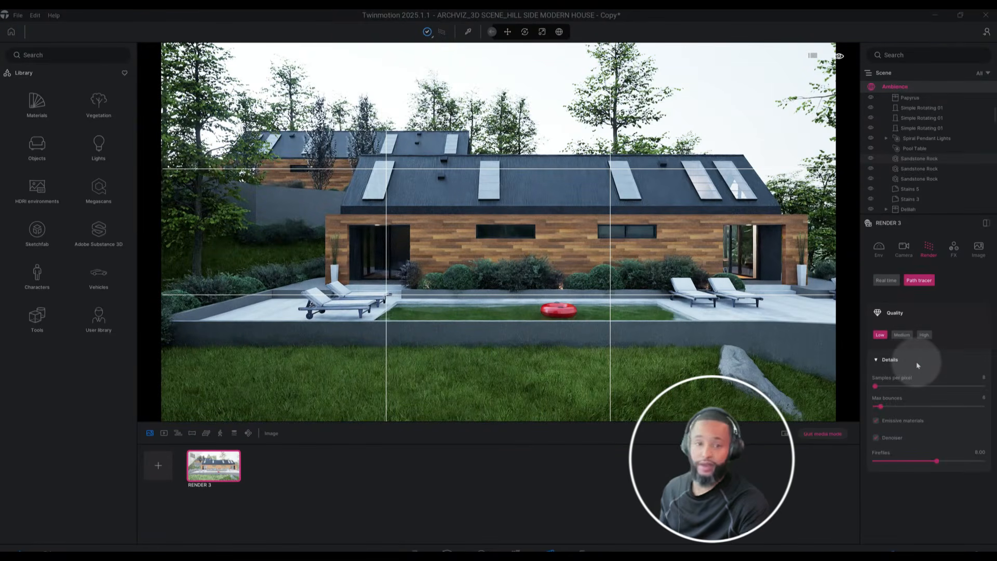
pyautogui.click(926, 335)
pyautogui.click(981, 378)
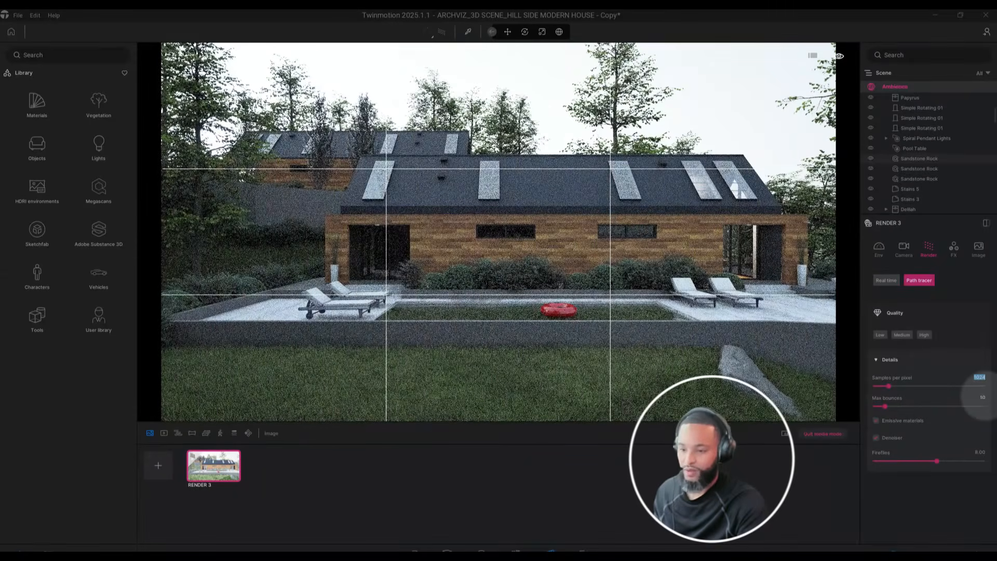
pyautogui.moveTo(985, 396); pyautogui.dragTo(969, 399)
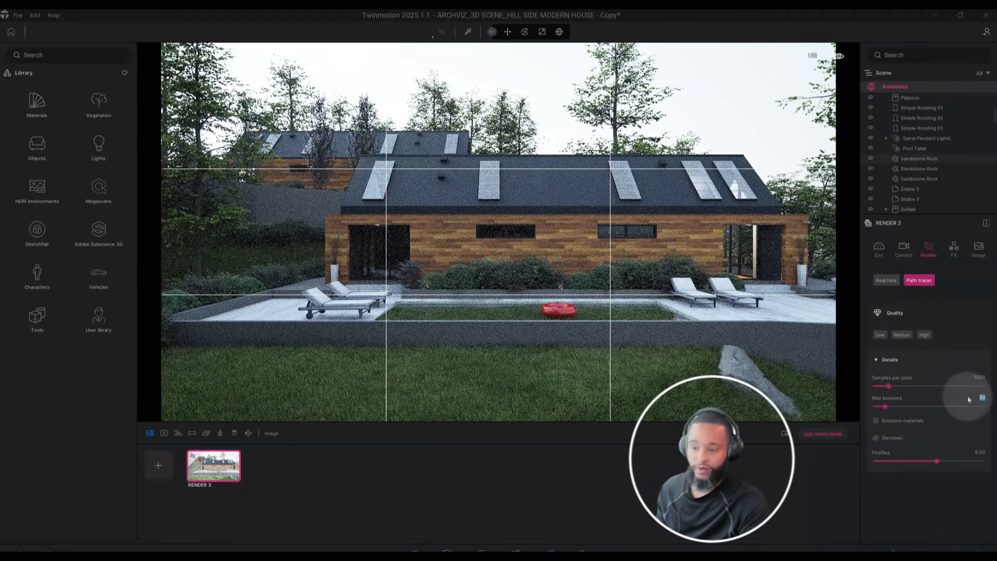
pyautogui.press('BackSpace')
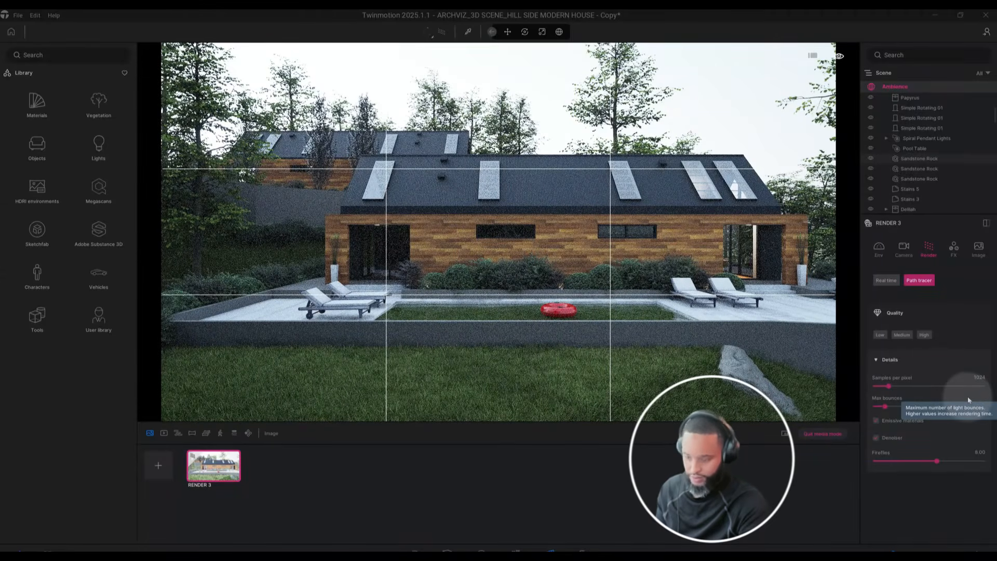
pyautogui.write('0')
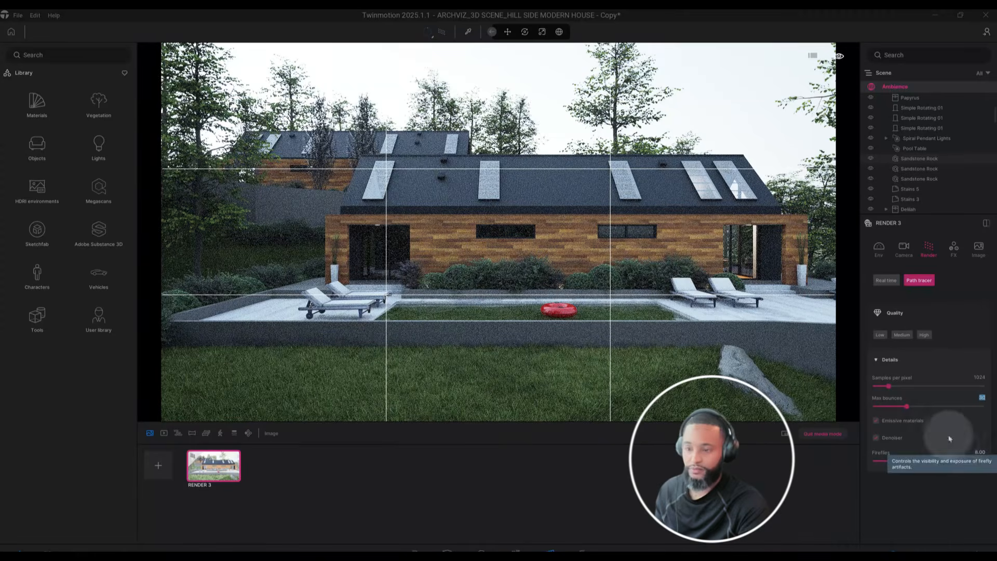
pyautogui.click(881, 249)
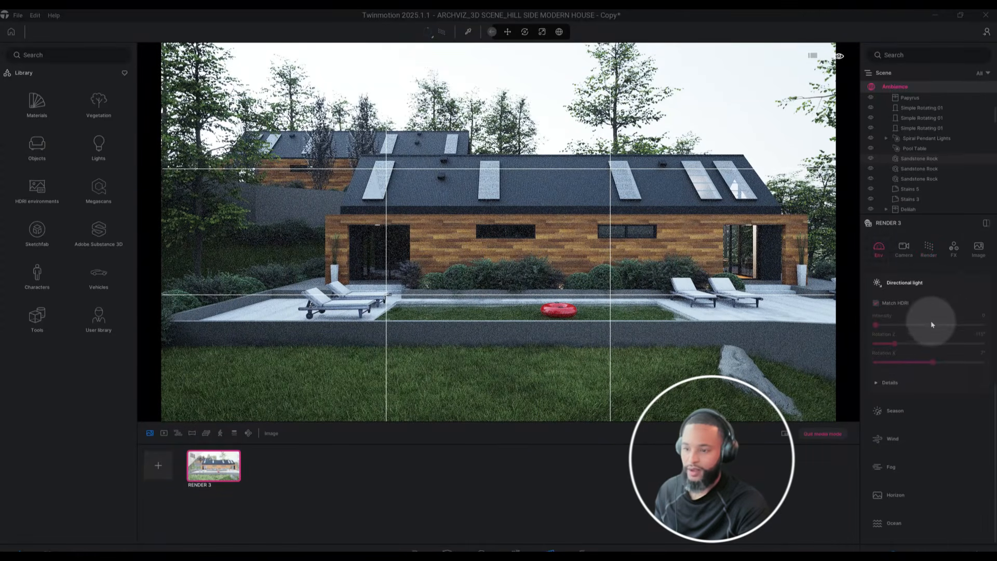
pyautogui.scroll(3, 937, 325)
pyautogui.scroll(2, 943, 335)
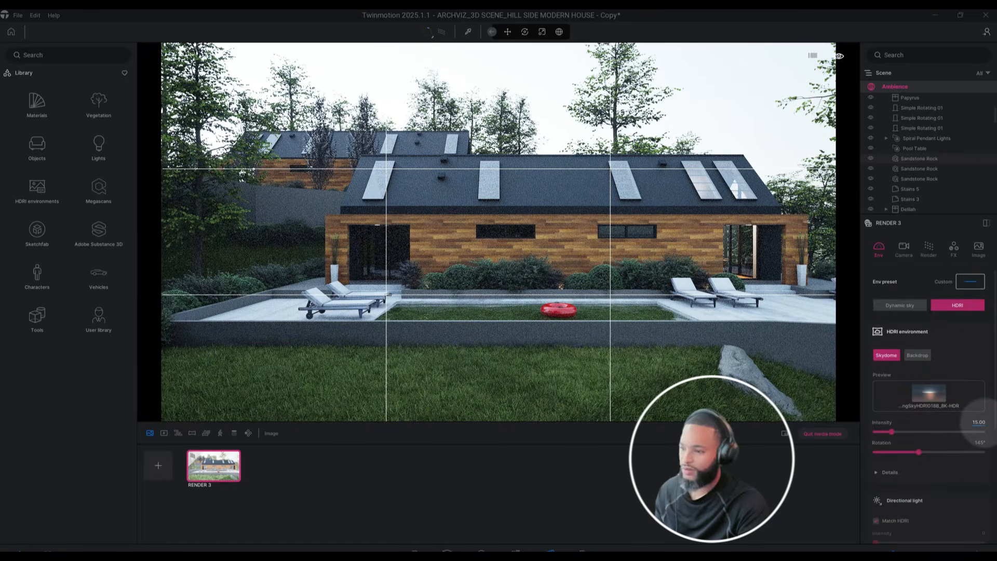
pyautogui.scroll(-1, 968, 431)
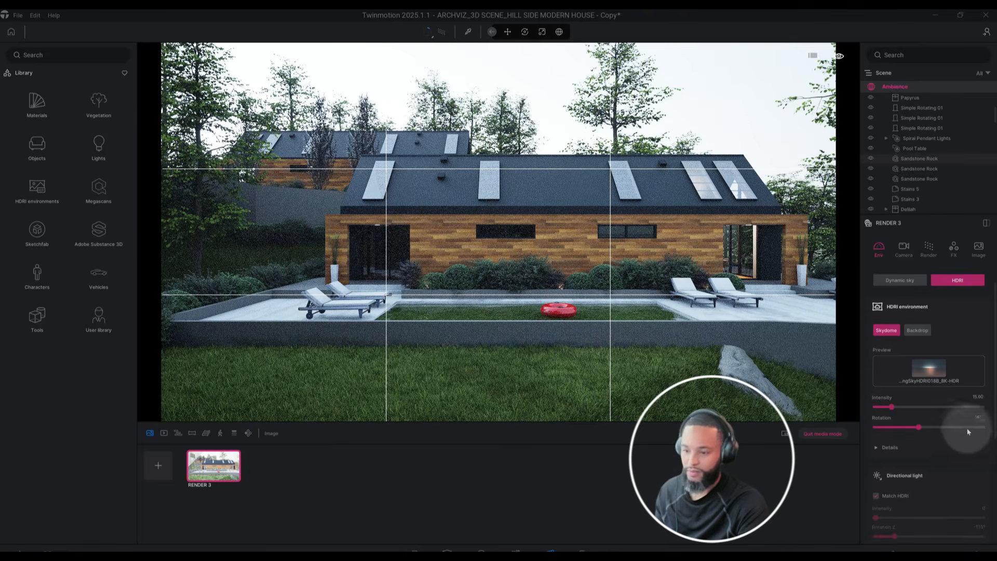
pyautogui.scroll(-2, 967, 437)
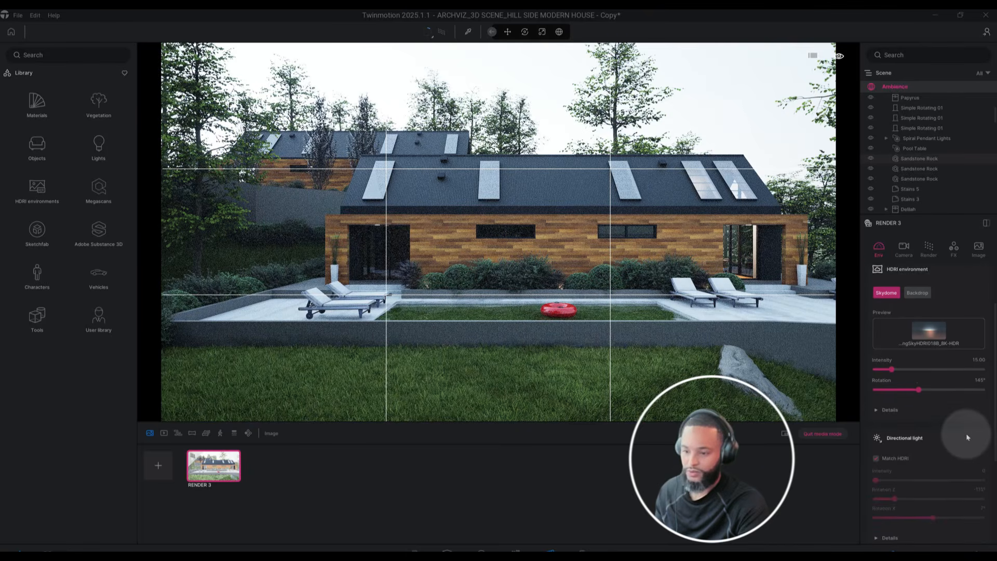
pyautogui.scroll(1, 918, 278)
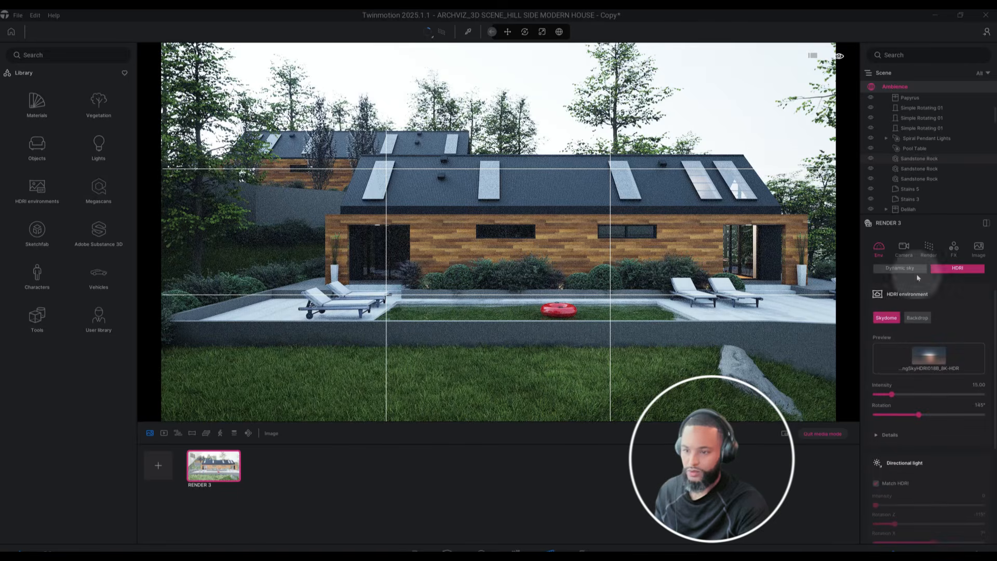
# Step: In RENDER 3's color grading effects, set the contrast to 38% and the saturation to 45%
pyautogui.click(953, 248)
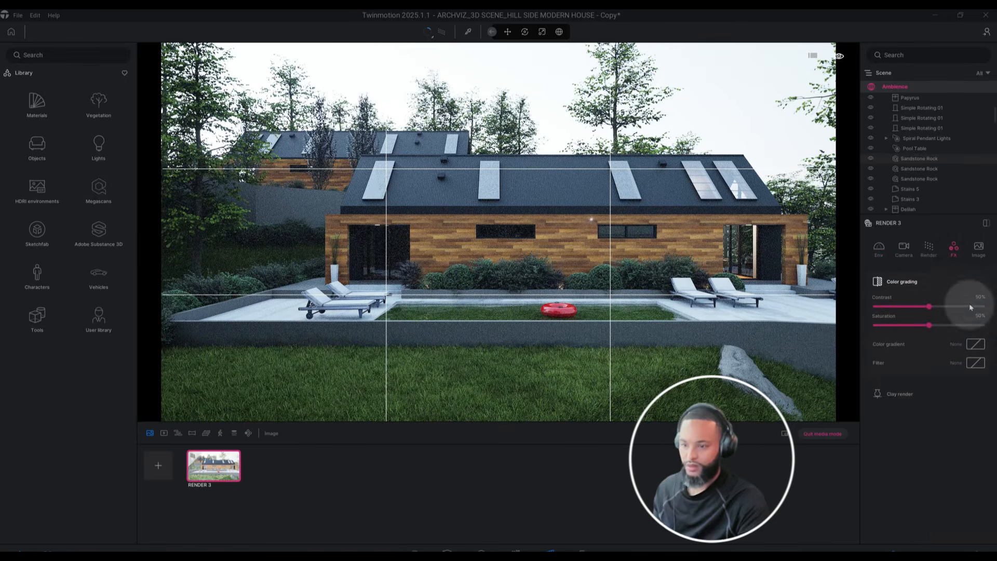
pyautogui.click(979, 297)
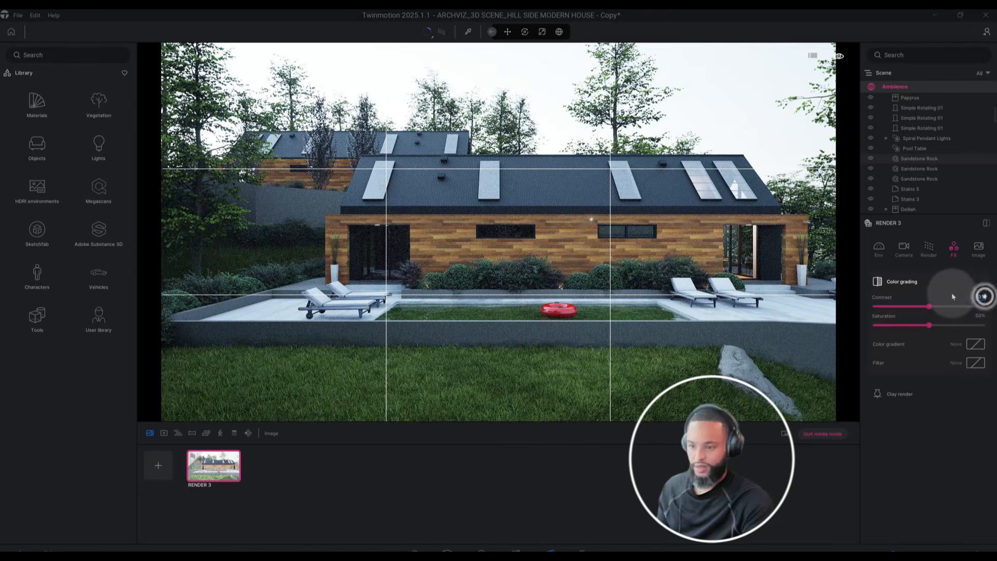
pyautogui.write('35')
pyautogui.press('Return')
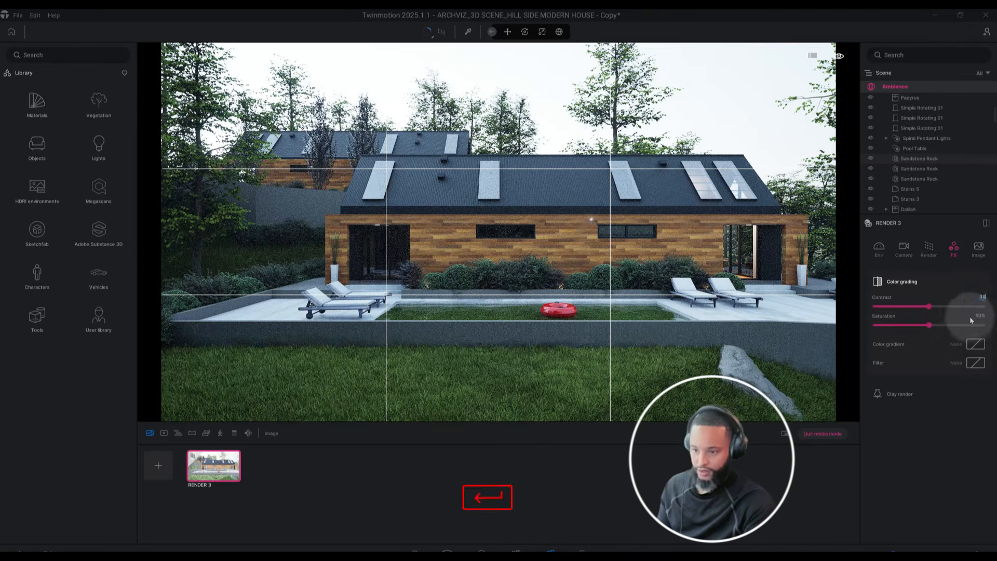
pyautogui.click(984, 315)
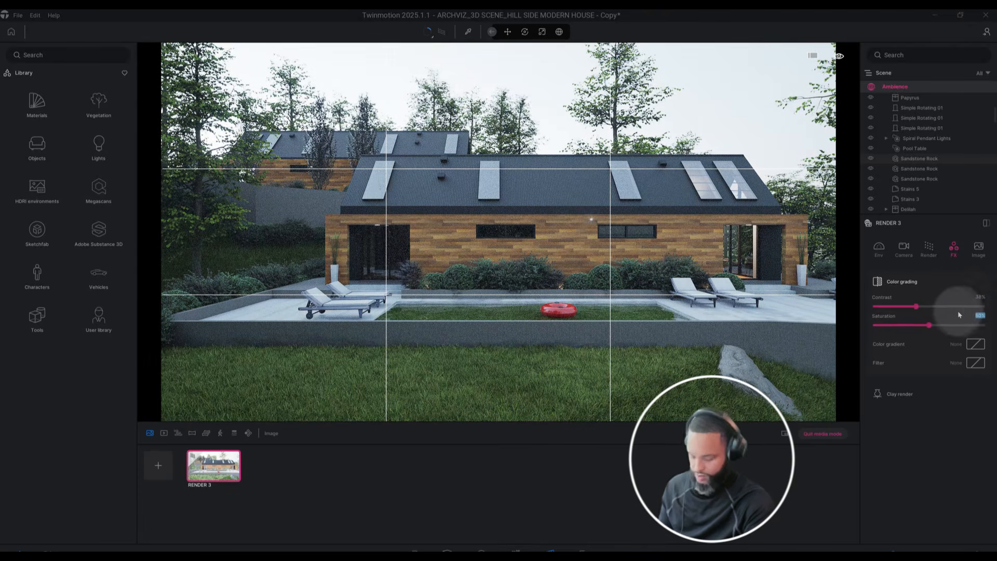
pyautogui.press('BackSpace')
pyautogui.write('45')
pyautogui.press('Return')
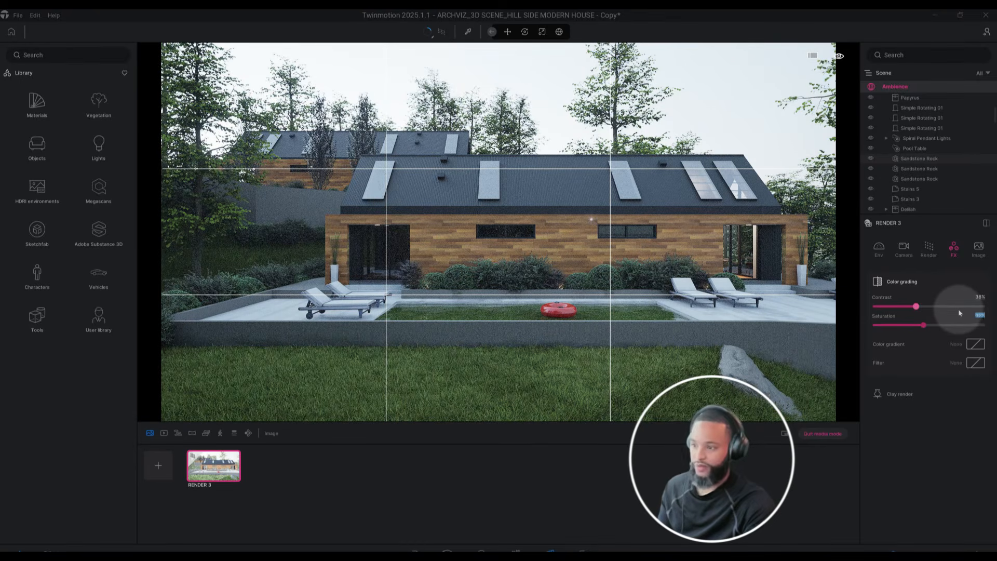
# Step: Browse the color gradient presets and apply Vice 4 to the render's color grading
pyautogui.click(976, 345)
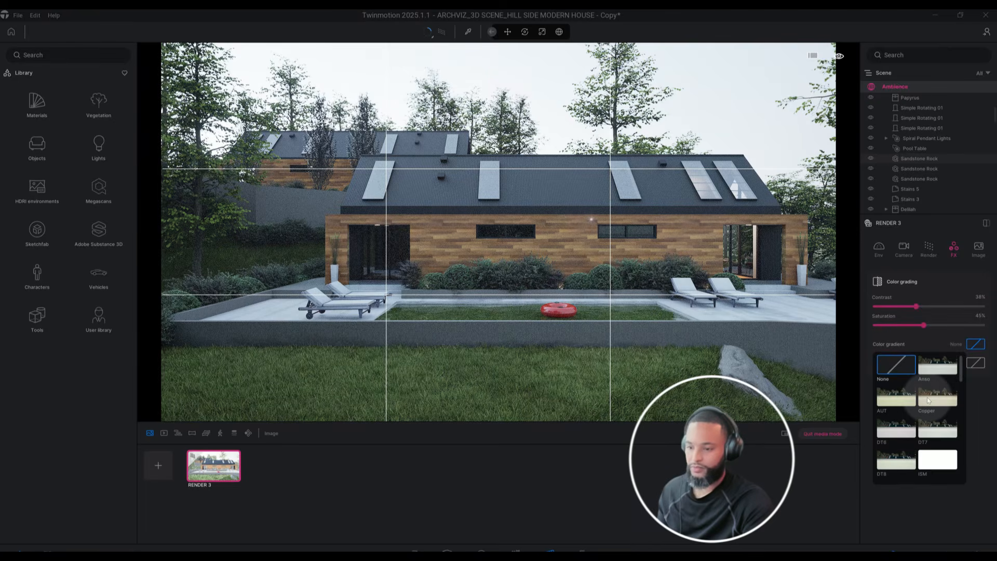
pyautogui.scroll(-5, 929, 400)
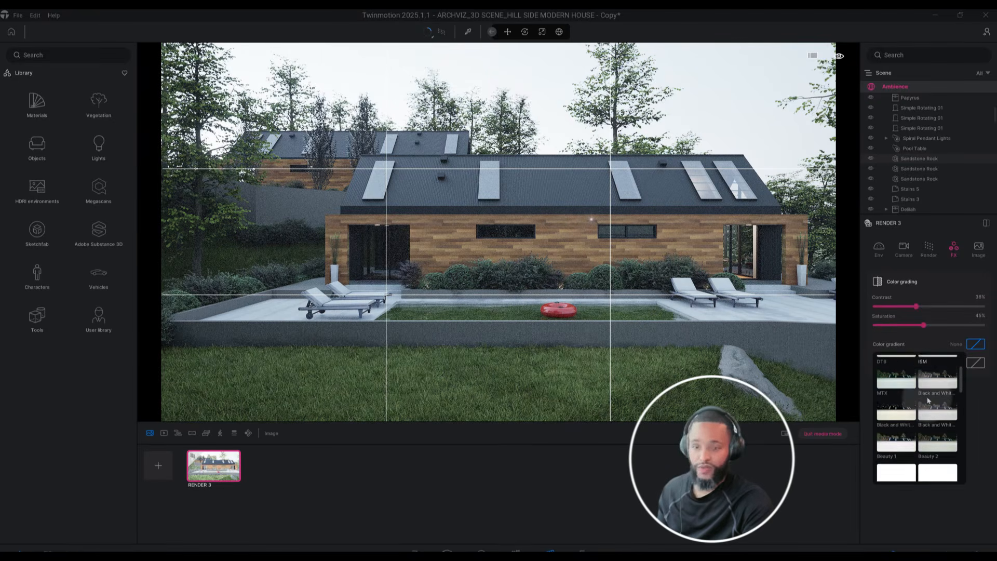
pyautogui.scroll(-10, 929, 400)
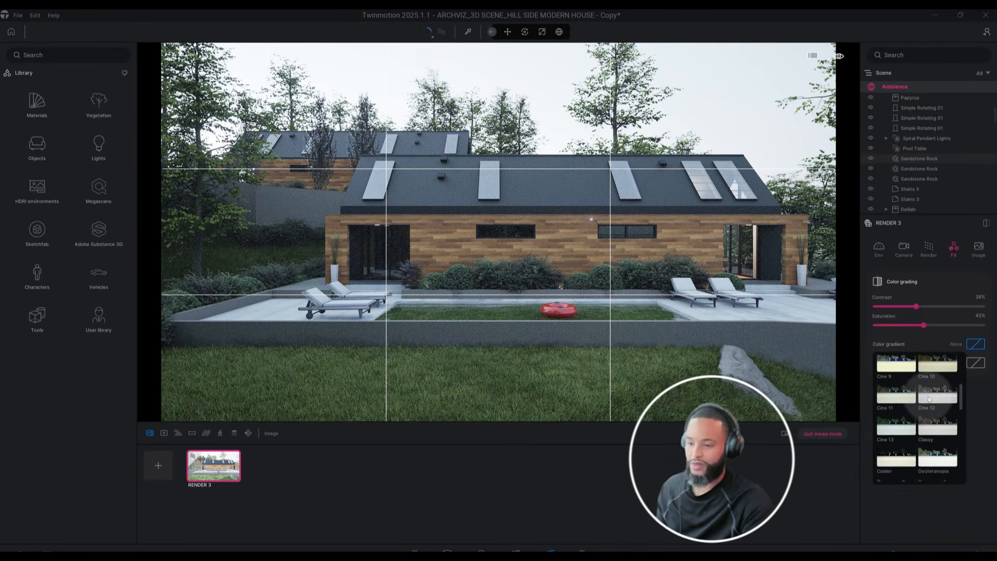
pyautogui.scroll(-3, 929, 399)
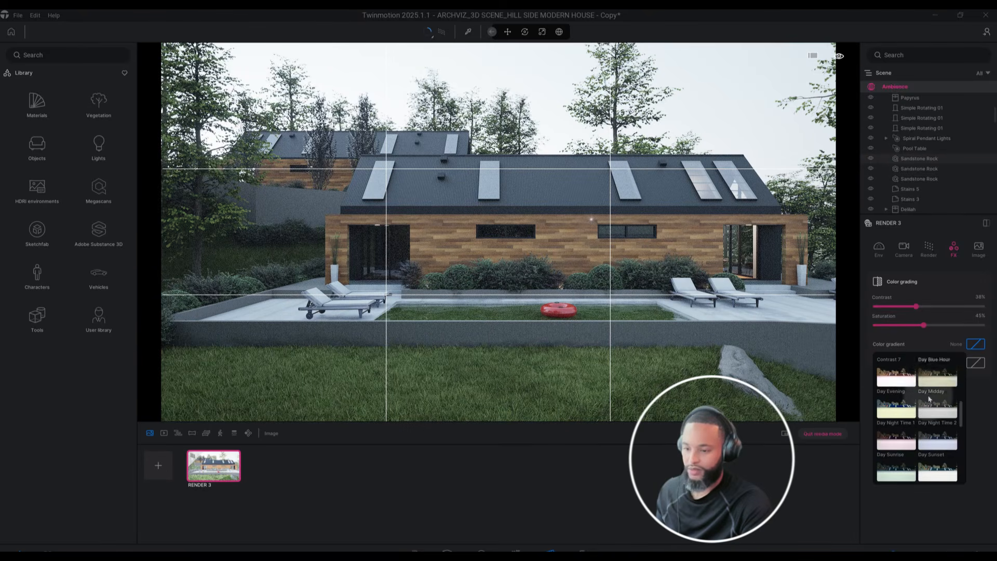
pyautogui.scroll(-3, 929, 399)
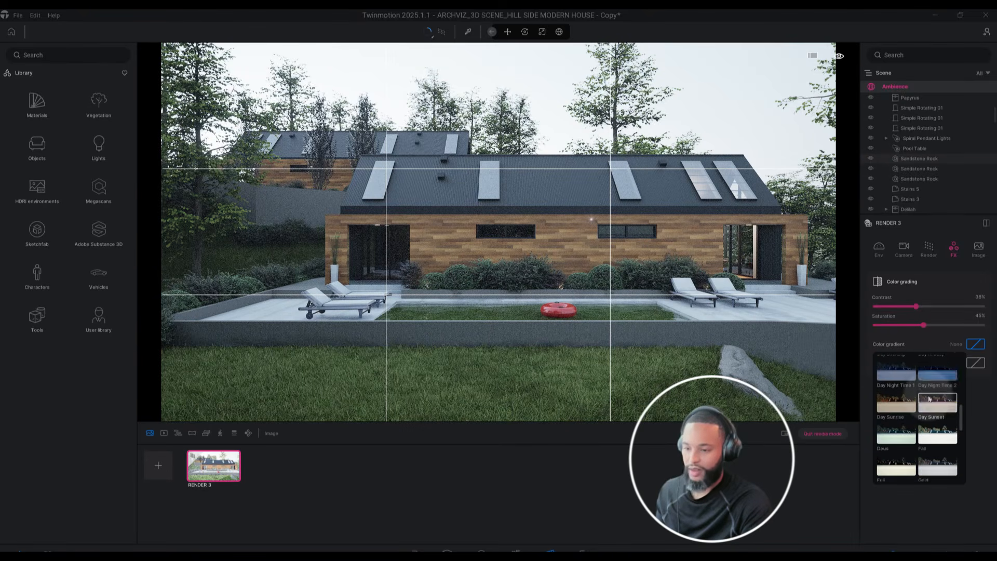
pyautogui.scroll(-3, 929, 399)
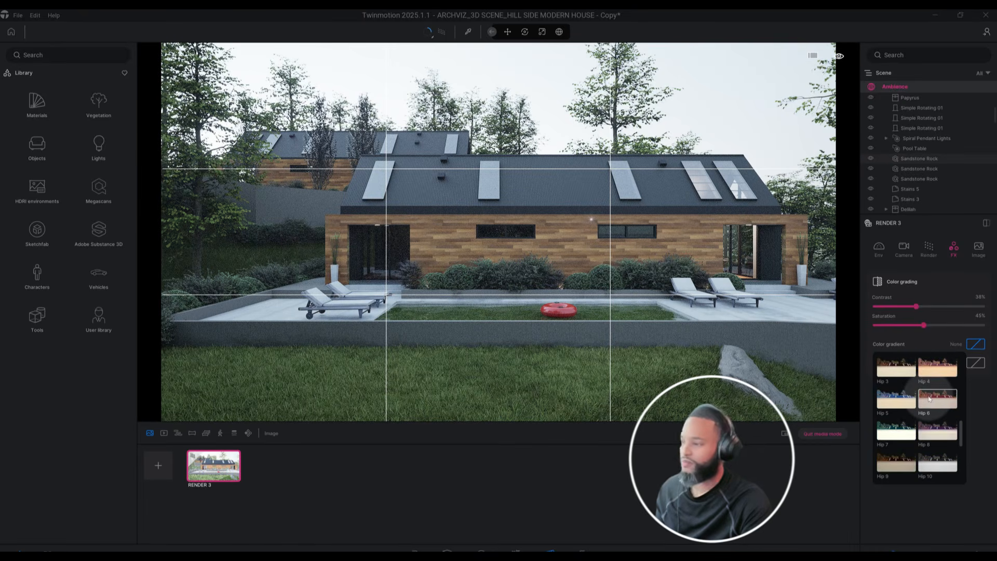
pyautogui.scroll(-2, 929, 399)
pyautogui.scroll(-2, 929, 399)
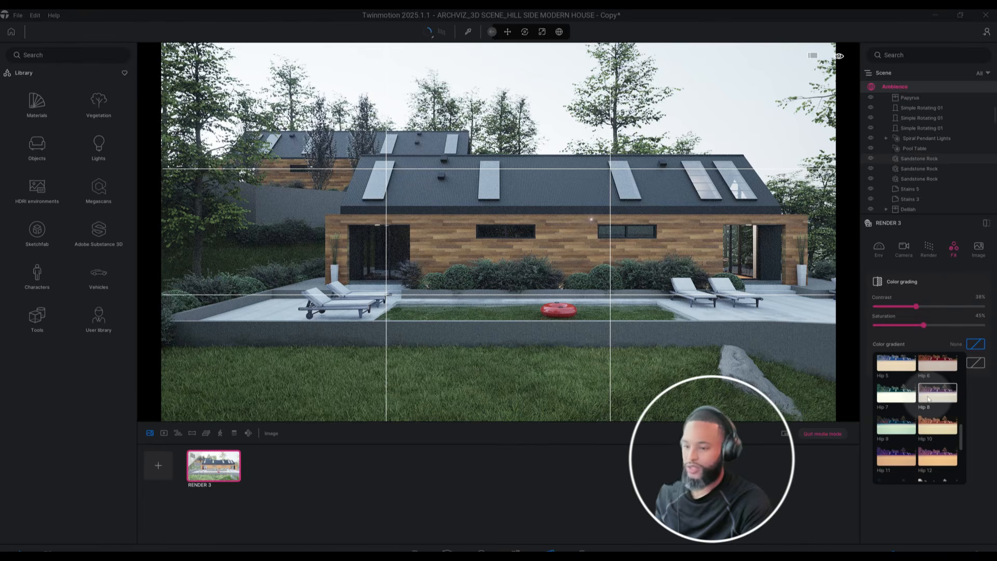
pyautogui.scroll(-2, 929, 399)
pyautogui.scroll(-1, 929, 399)
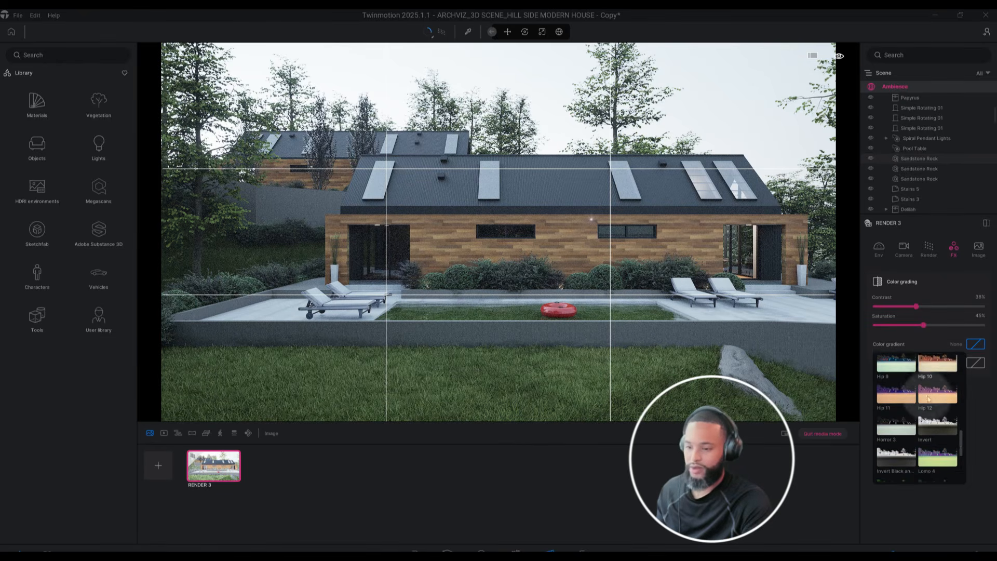
pyautogui.scroll(-4, 928, 399)
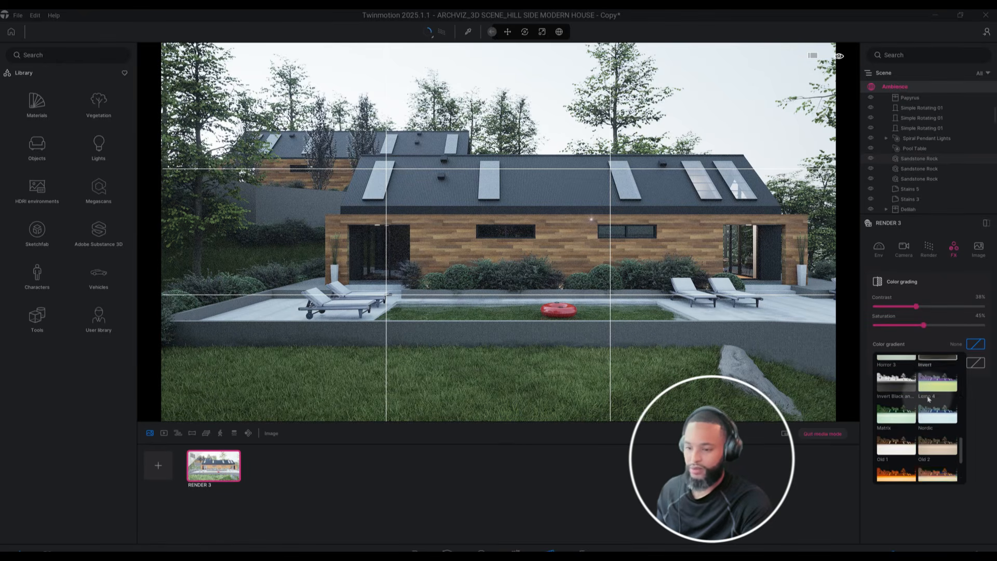
pyautogui.scroll(-8, 929, 399)
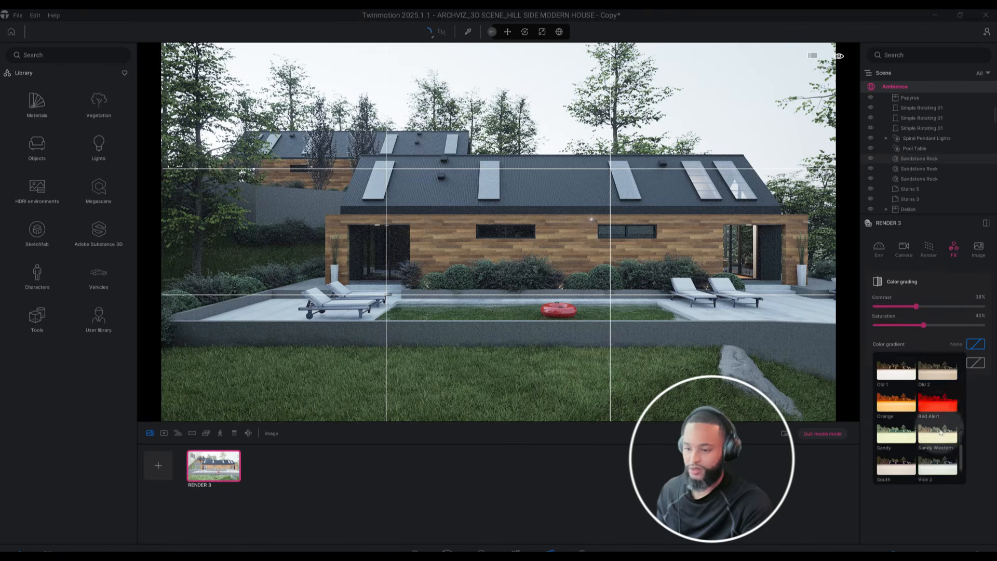
pyautogui.scroll(-3, 939, 428)
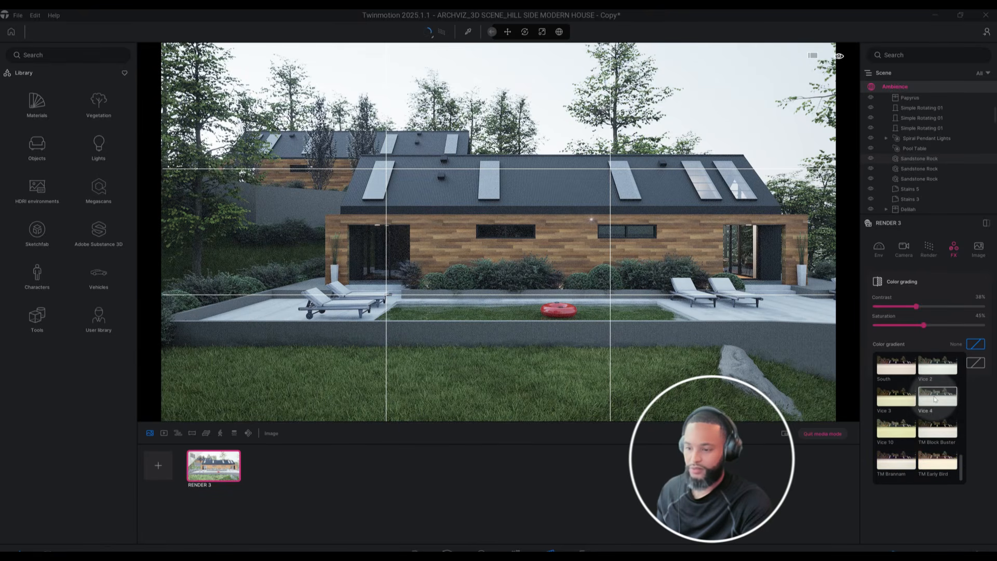
pyautogui.click(940, 397)
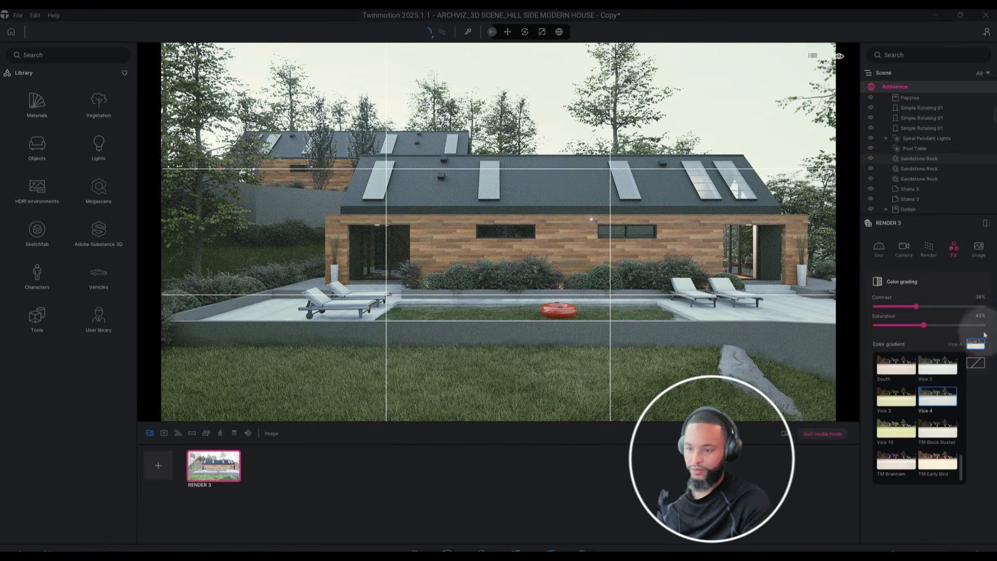
# Step: In RENDER 3's camera settings, set the local exposure highlights to 0.35
pyautogui.click(904, 249)
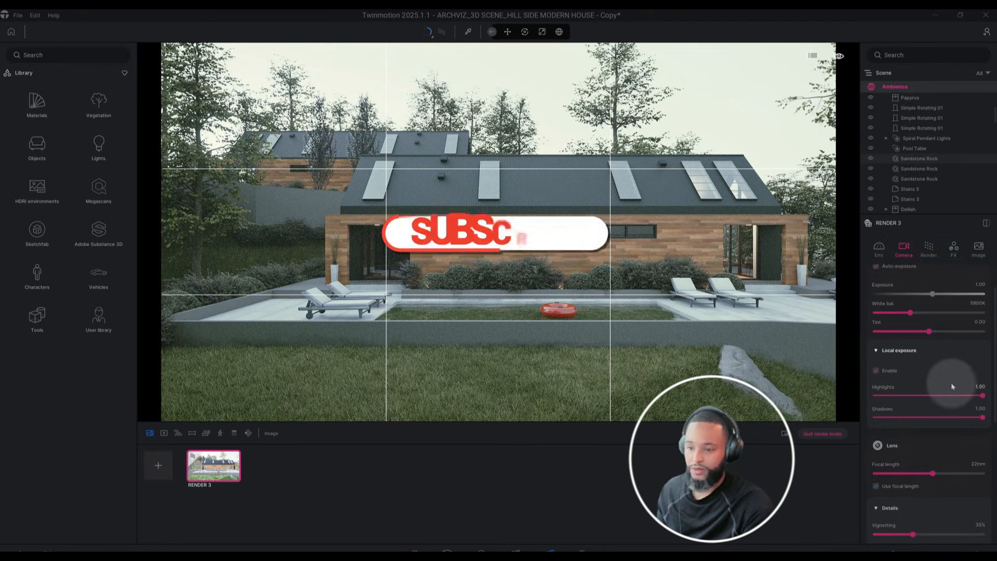
pyautogui.click(982, 387)
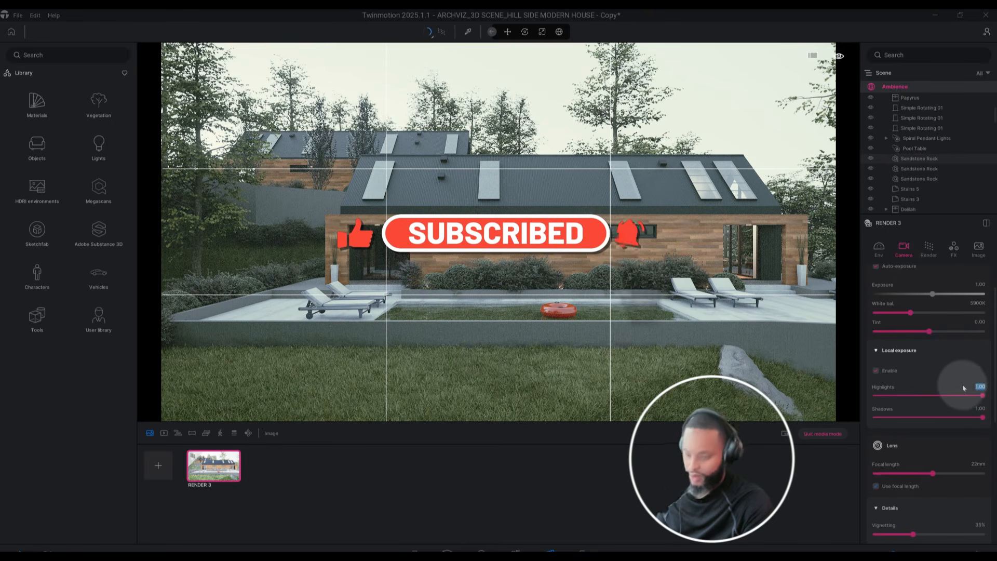
pyautogui.write('0')
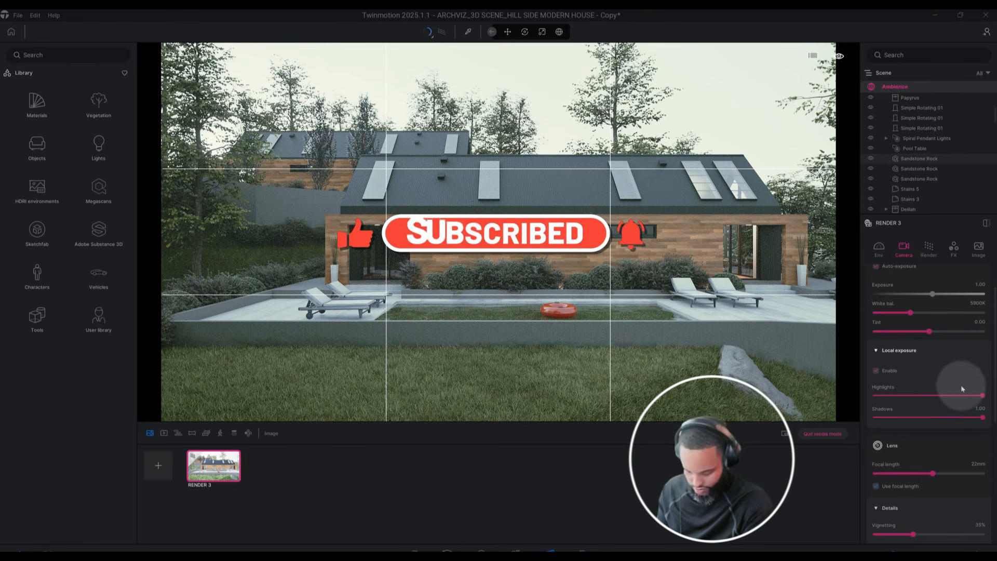
pyautogui.write('.39')
pyautogui.press('Return')
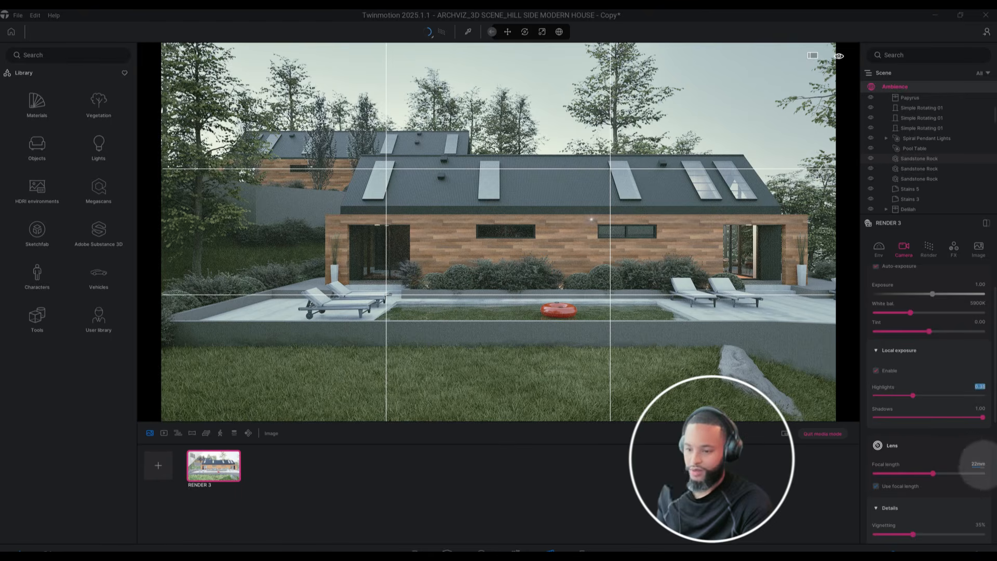
# Step: Set RENDER 3's camera focal length to 19 mm to widen the view of the house
pyautogui.click(979, 464)
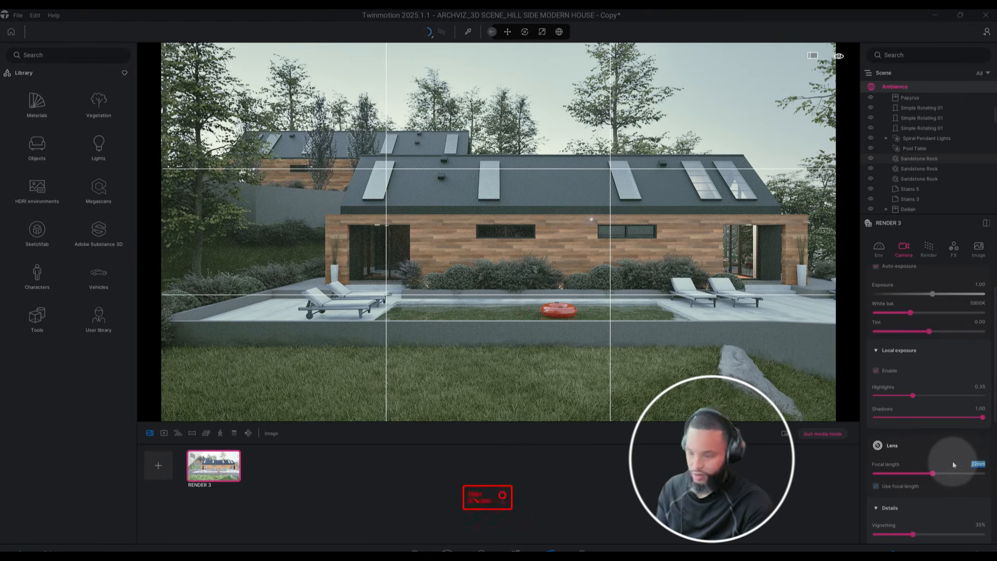
pyautogui.write('19')
pyautogui.press('Return')
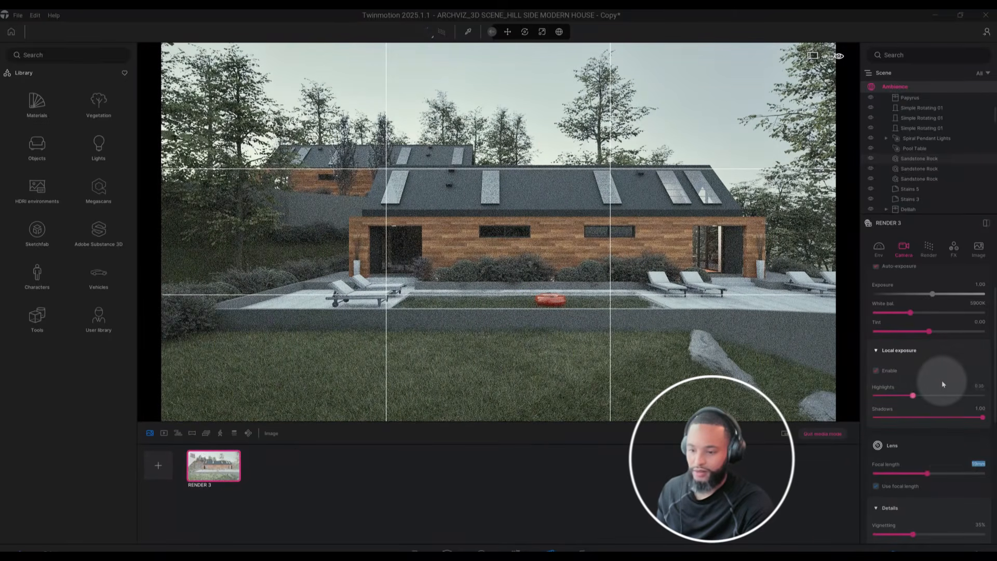
# Step: Review RENDER 3's lens, HDRI environment, directional light details and exposure settings
pyautogui.scroll(-3, 943, 387)
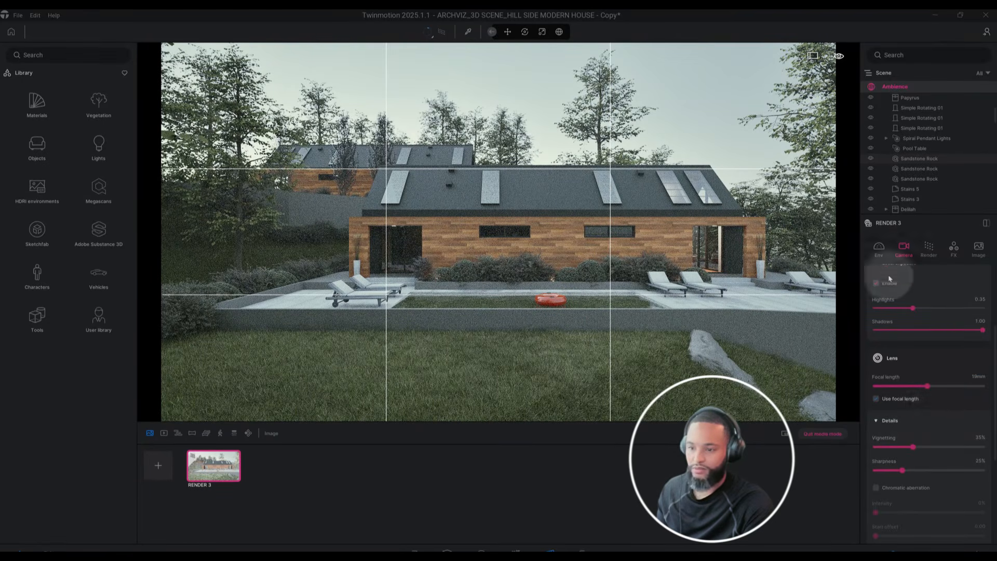
pyautogui.click(880, 248)
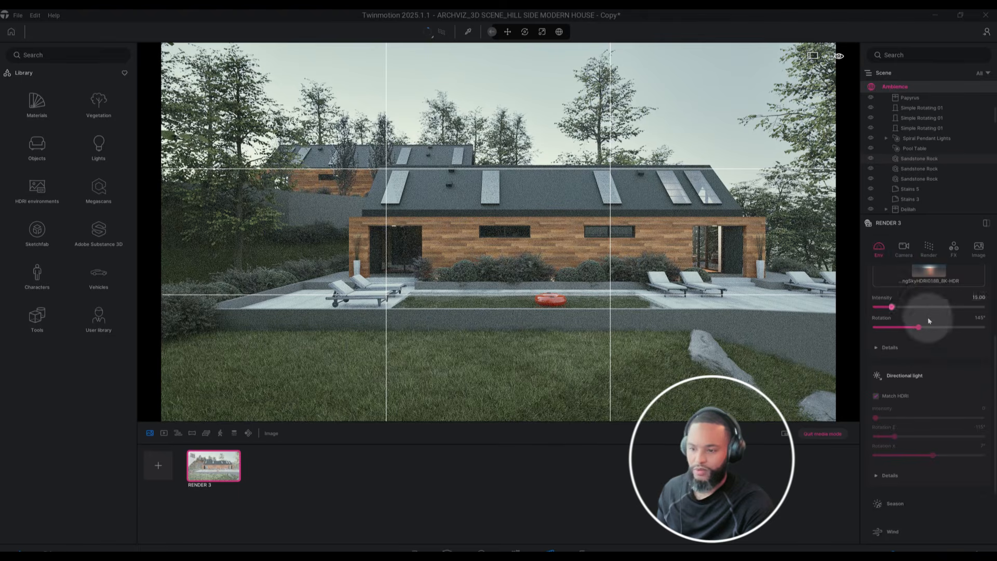
pyautogui.scroll(3, 934, 333)
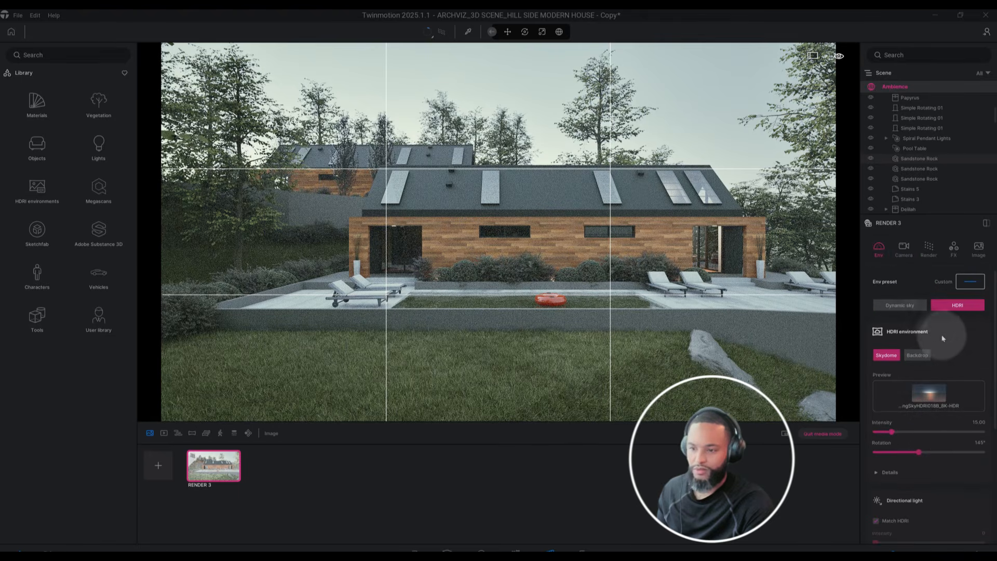
pyautogui.scroll(-4, 952, 356)
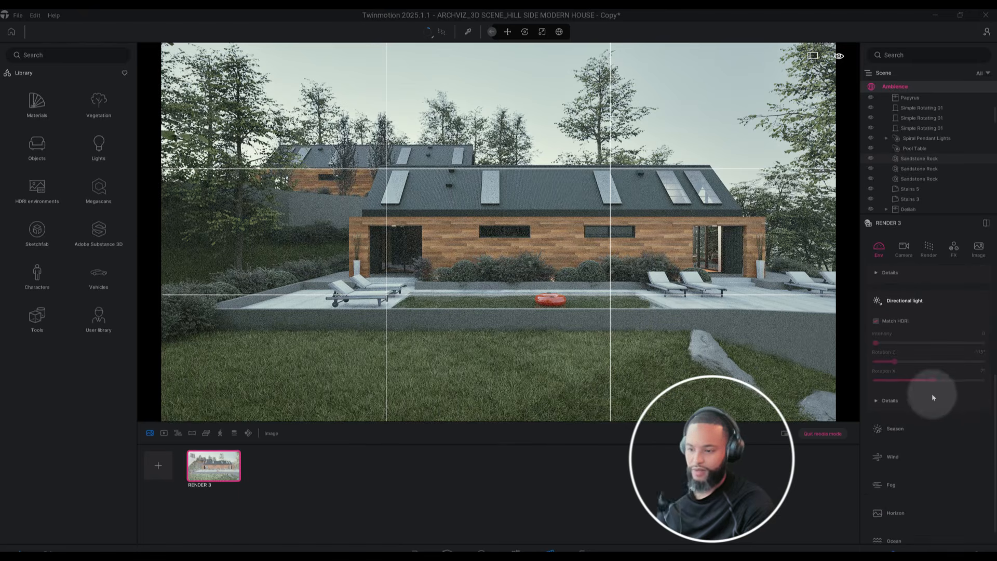
pyautogui.click(929, 399)
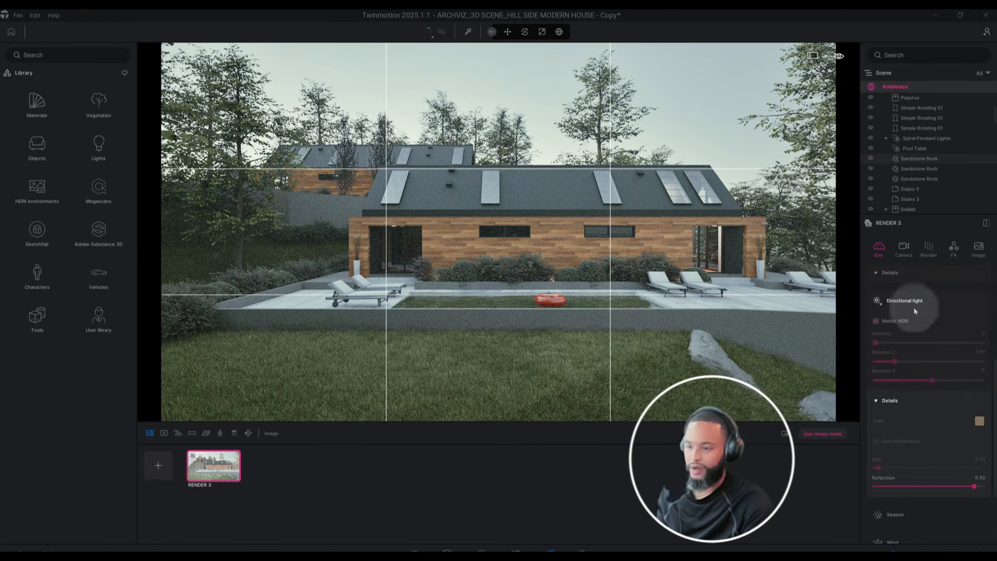
pyautogui.click(904, 248)
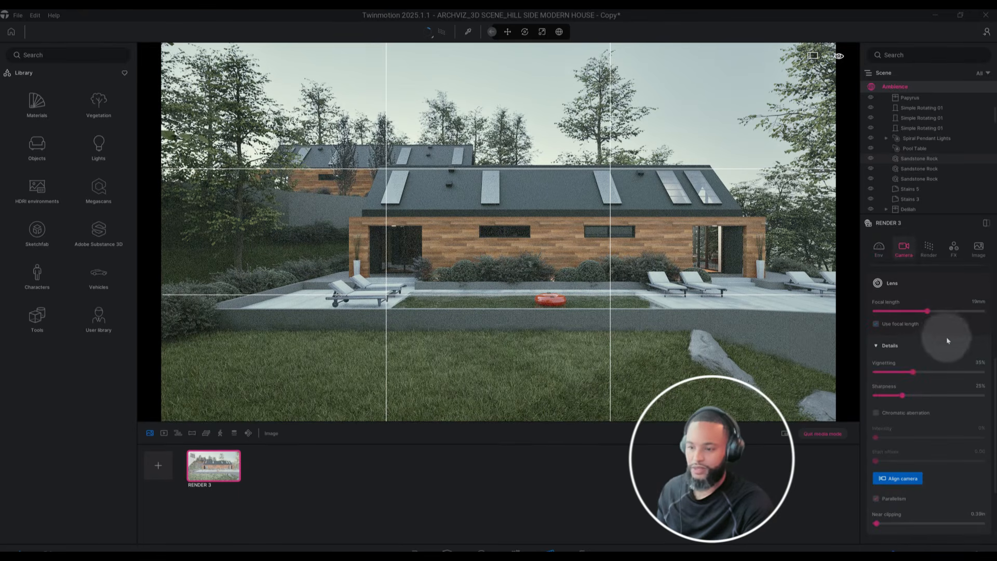
pyautogui.scroll(4, 953, 383)
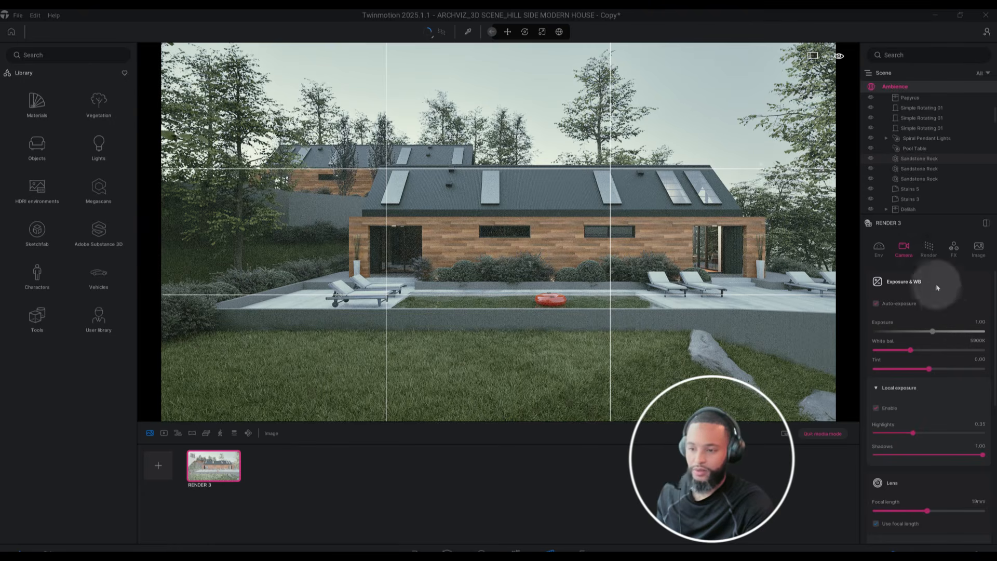
# Step: Raise the path tracer's samples per pixel to 2048
pyautogui.click(927, 256)
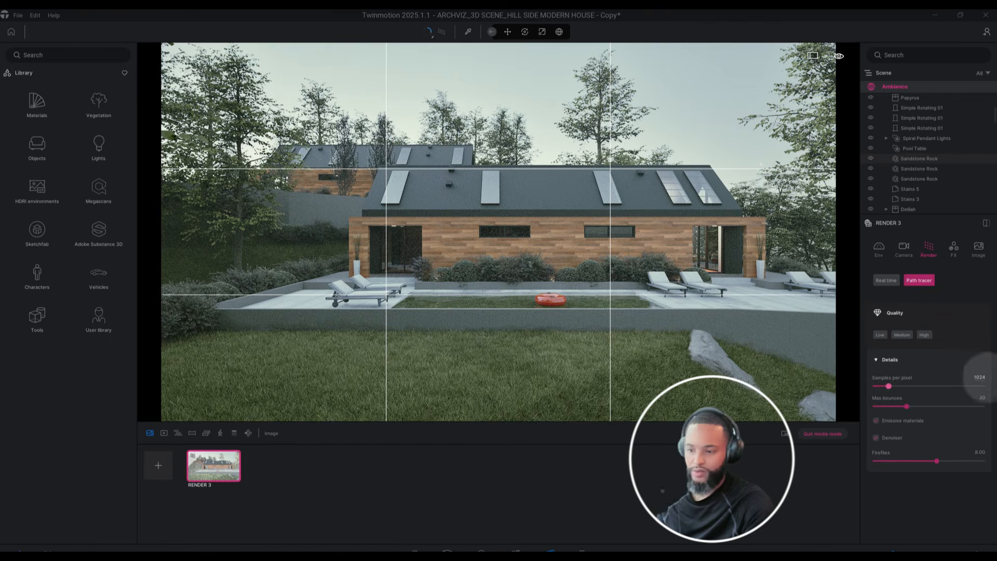
pyautogui.click(955, 374)
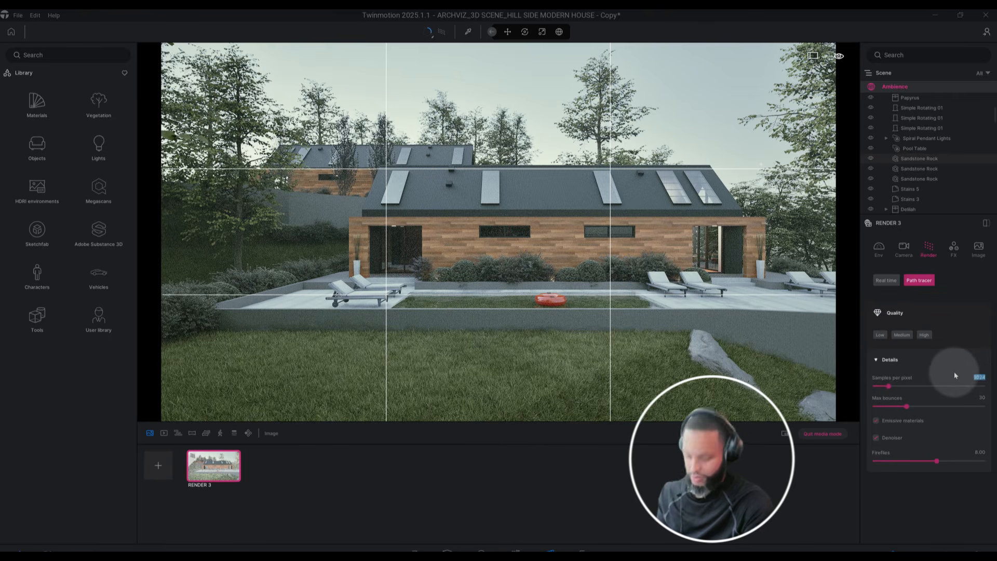
pyautogui.write('2048')
pyautogui.press('Return')
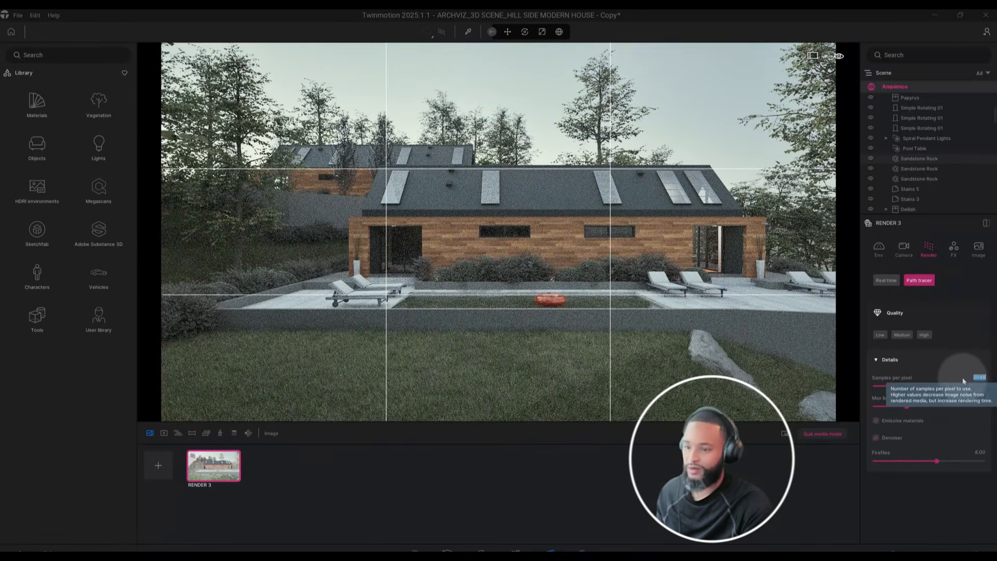
# Step: Set RENDER 3's image output size to 4K UHD 3840x2160
pyautogui.click(954, 250)
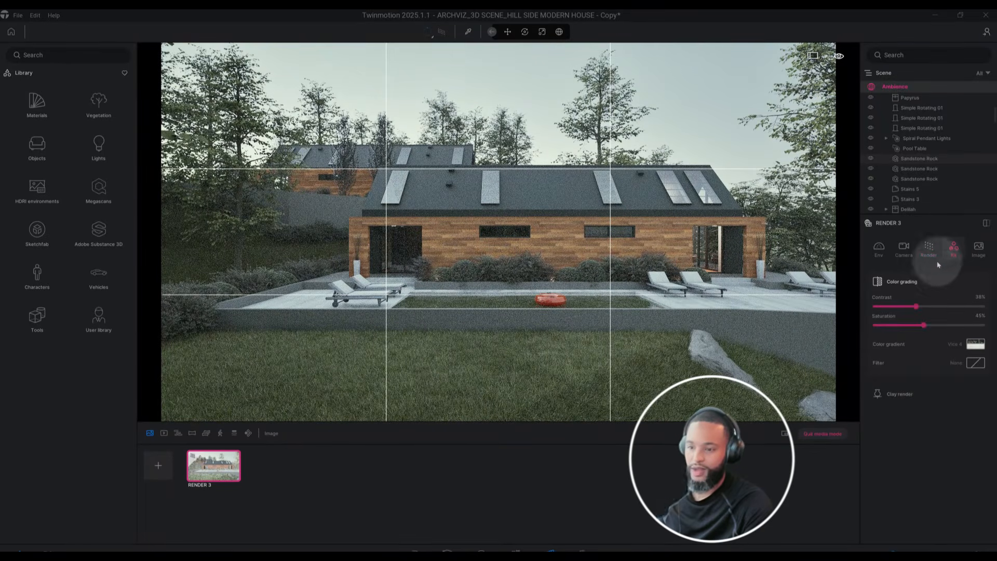
pyautogui.click(975, 255)
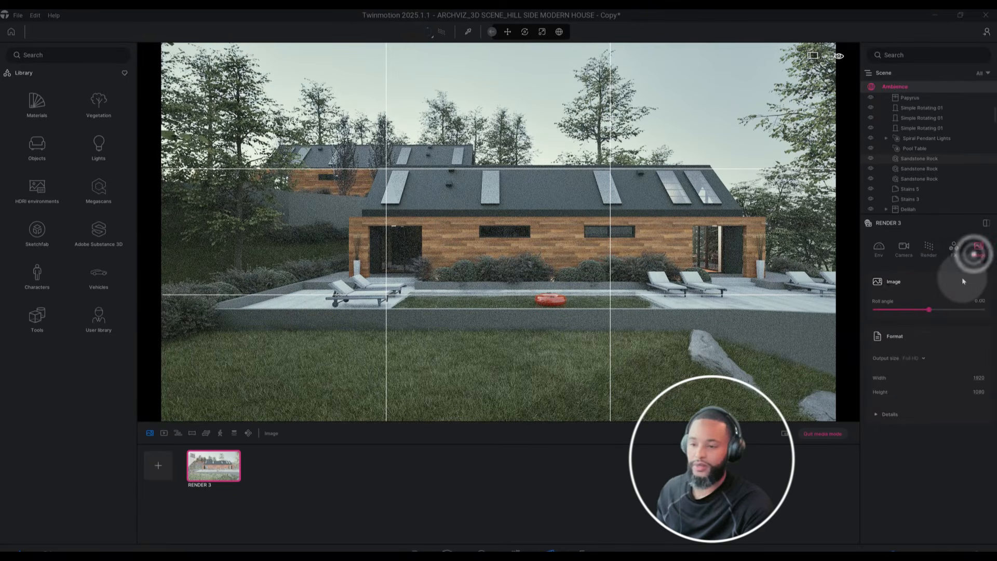
pyautogui.click(924, 359)
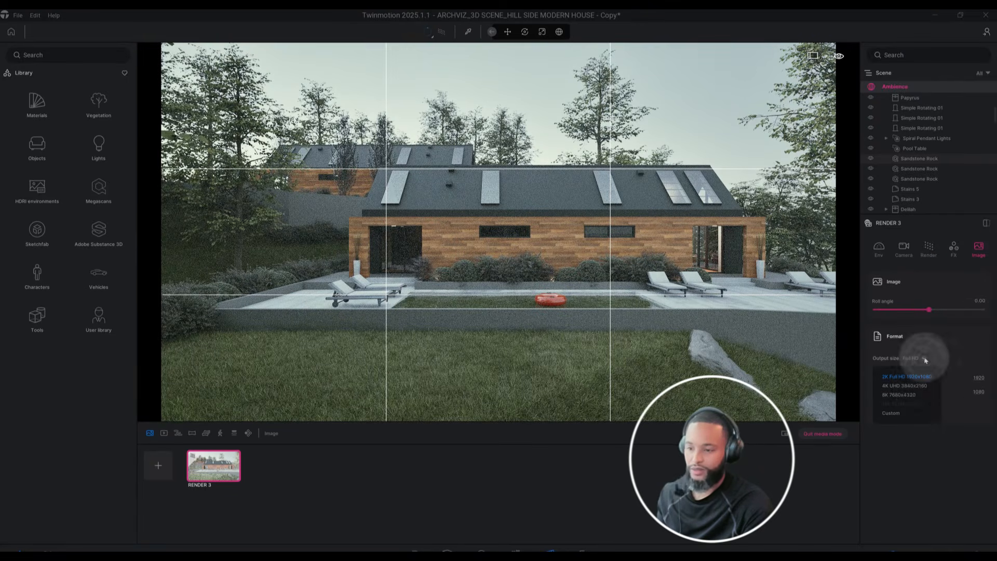
pyautogui.click(918, 386)
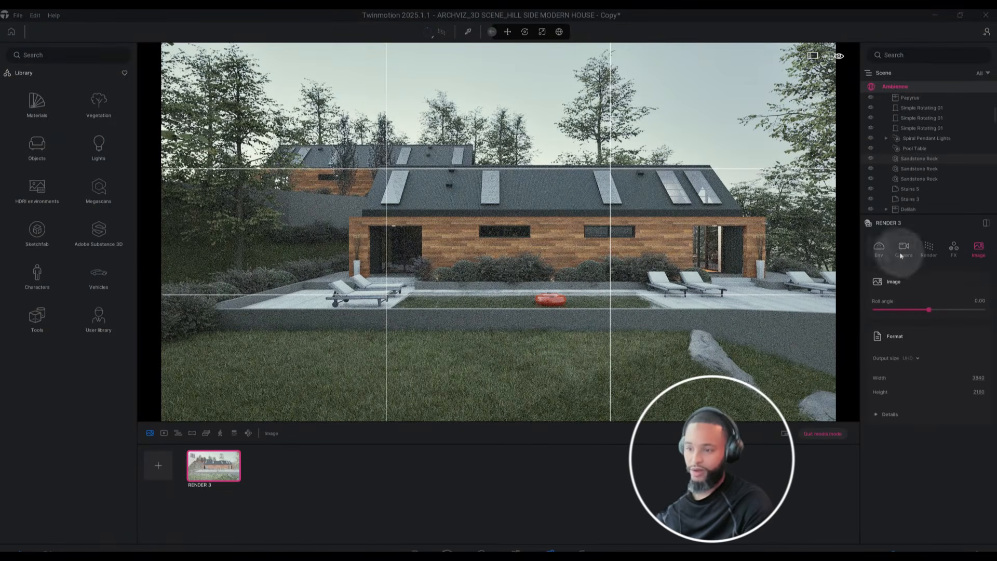
# Step: In RENDER 3's environment settings, set the HDRI skydome intensity to 20
pyautogui.click(882, 248)
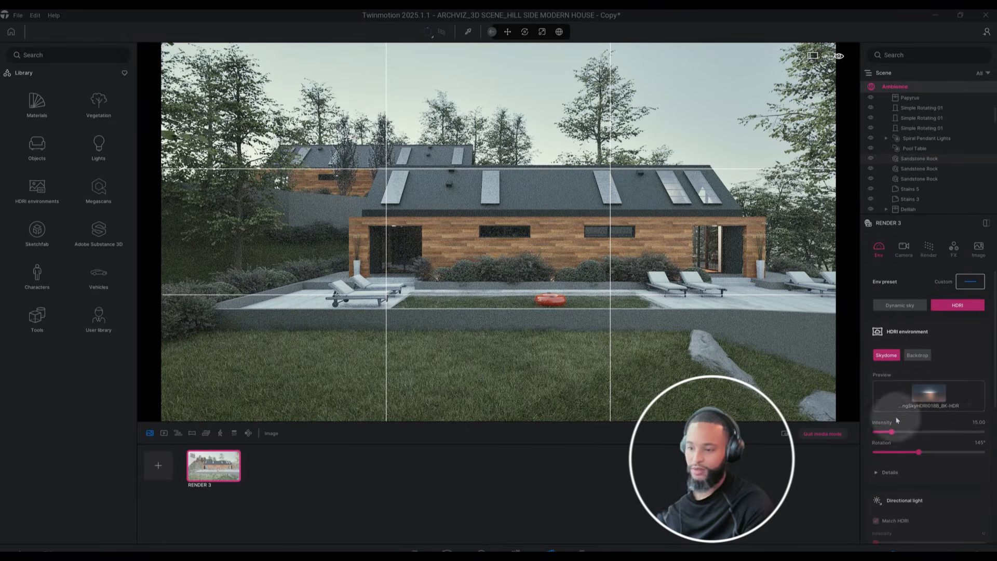
pyautogui.click(980, 422)
pyautogui.write('2')
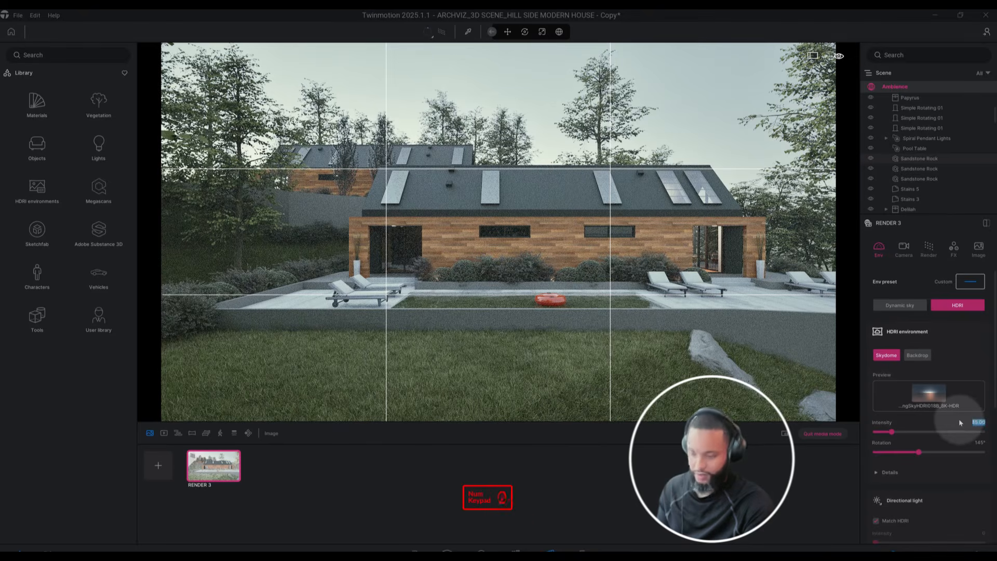
pyautogui.write('0')
pyautogui.press('Return')
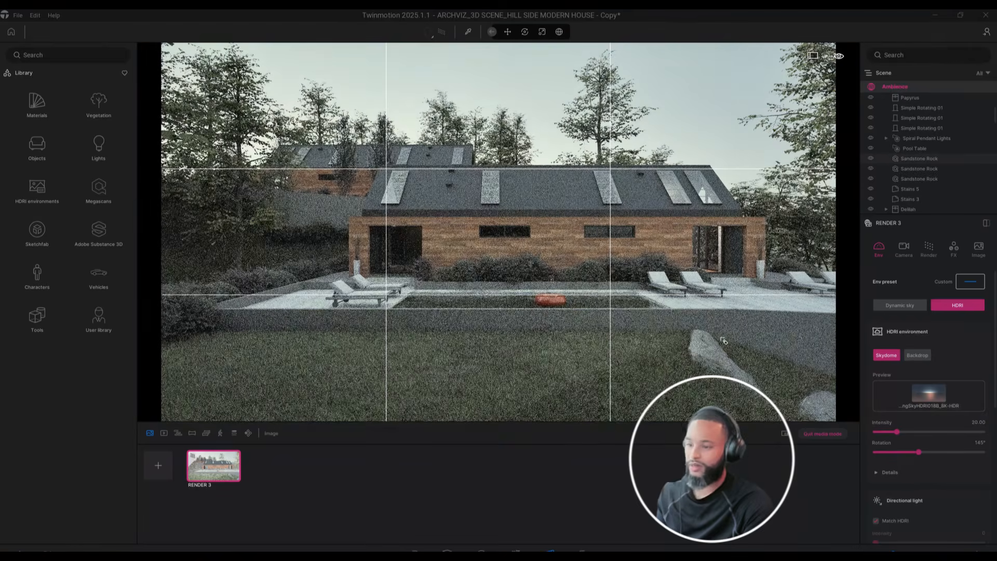
pyautogui.click(930, 379)
pyautogui.click(961, 365)
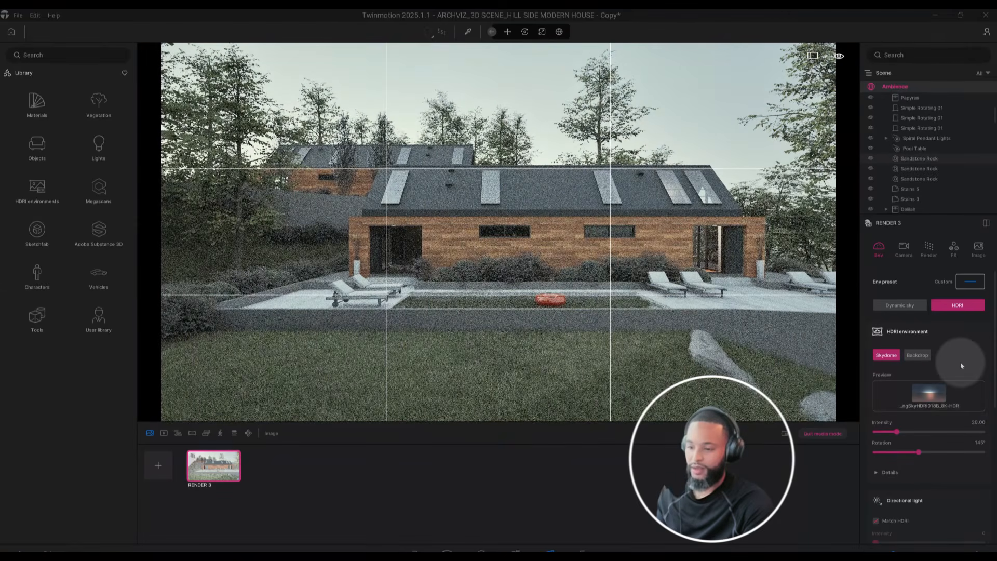
pyautogui.scroll(-1, 961, 365)
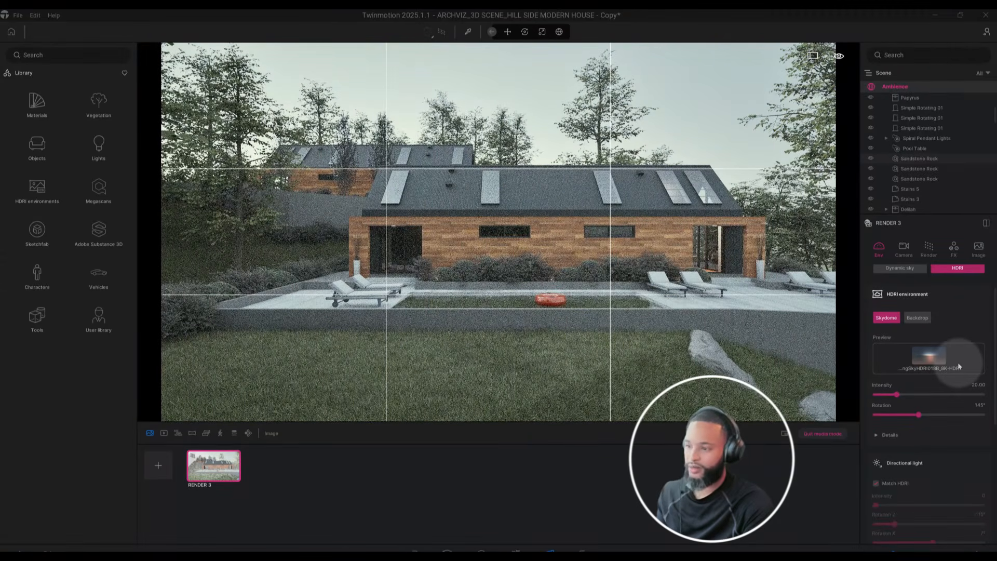